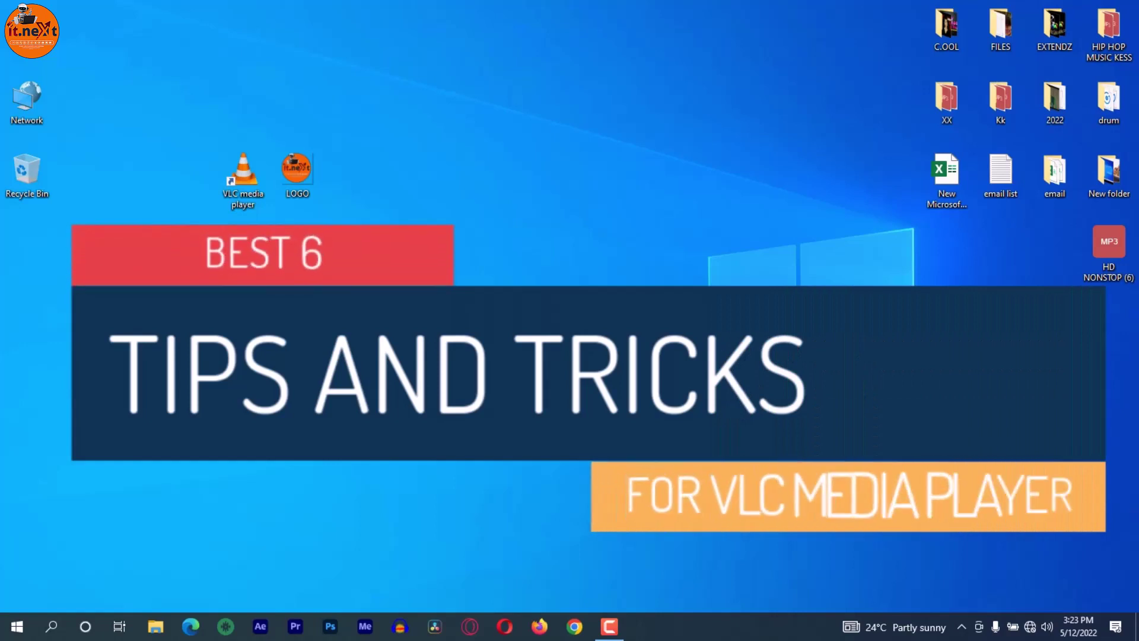
Refresh the desktop so the new video file r appears below the LOGO icon
{"action": "right_click", "coordinate": [337, 330]}
{"action": "left_click", "coordinate": [367, 389]}
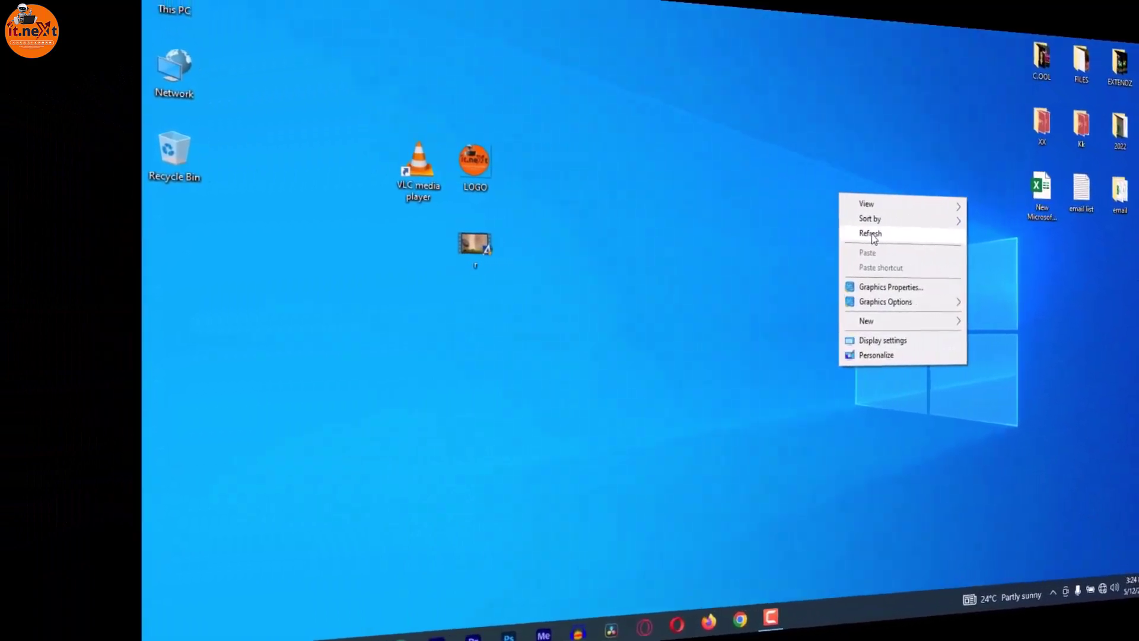
{"action": "left_click", "coordinate": [933, 238]}
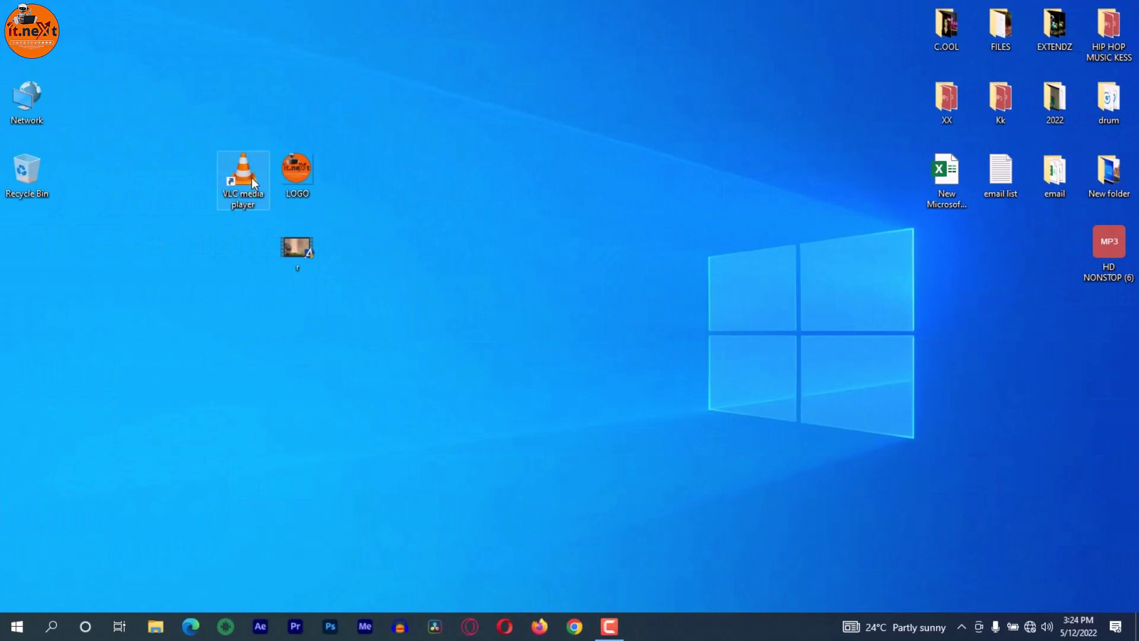
Launch VLC, centre its window, and start Media > Convert / Save
{"action": "double_click", "coordinate": [252, 177]}
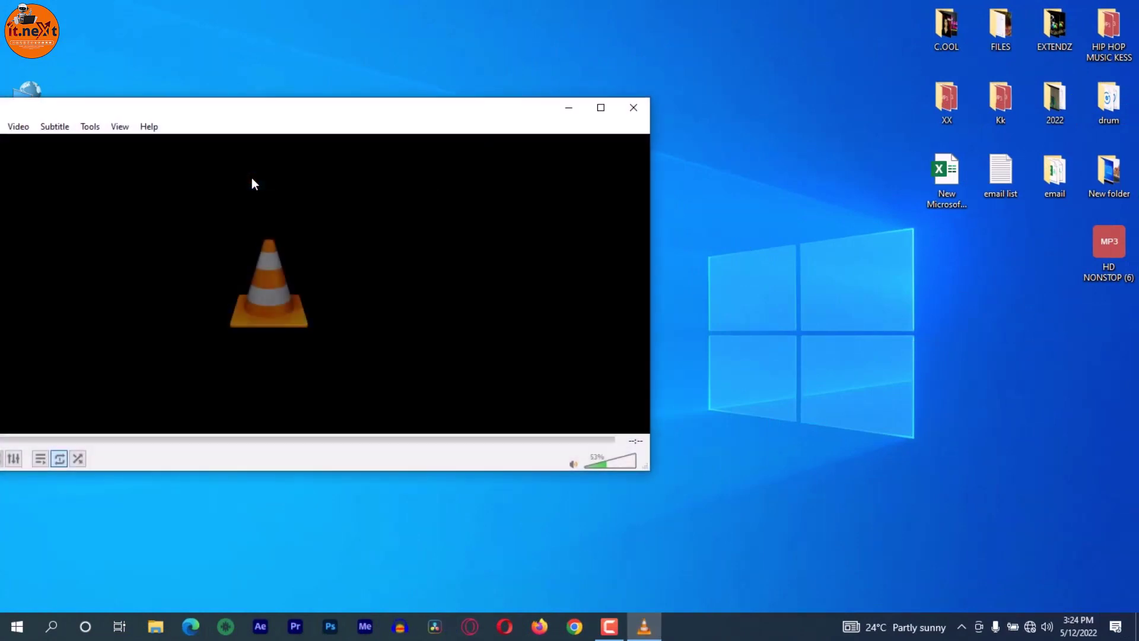
{"action": "left_click_drag", "start_coordinate": [319, 116], "coordinate": [595, 119]}
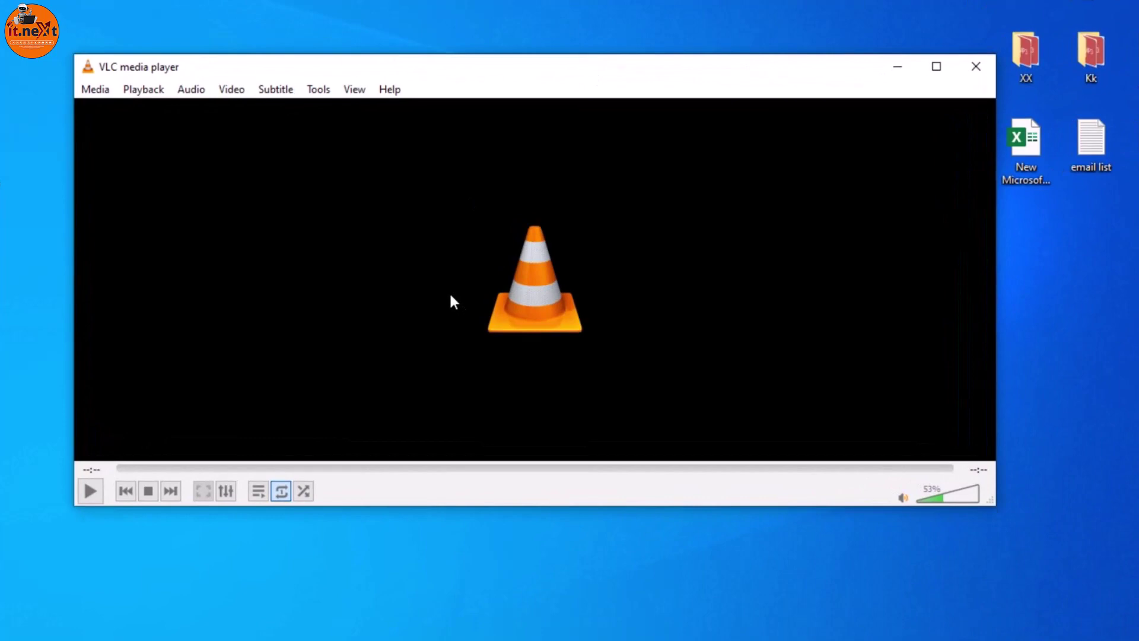
{"action": "left_click", "coordinate": [95, 92]}
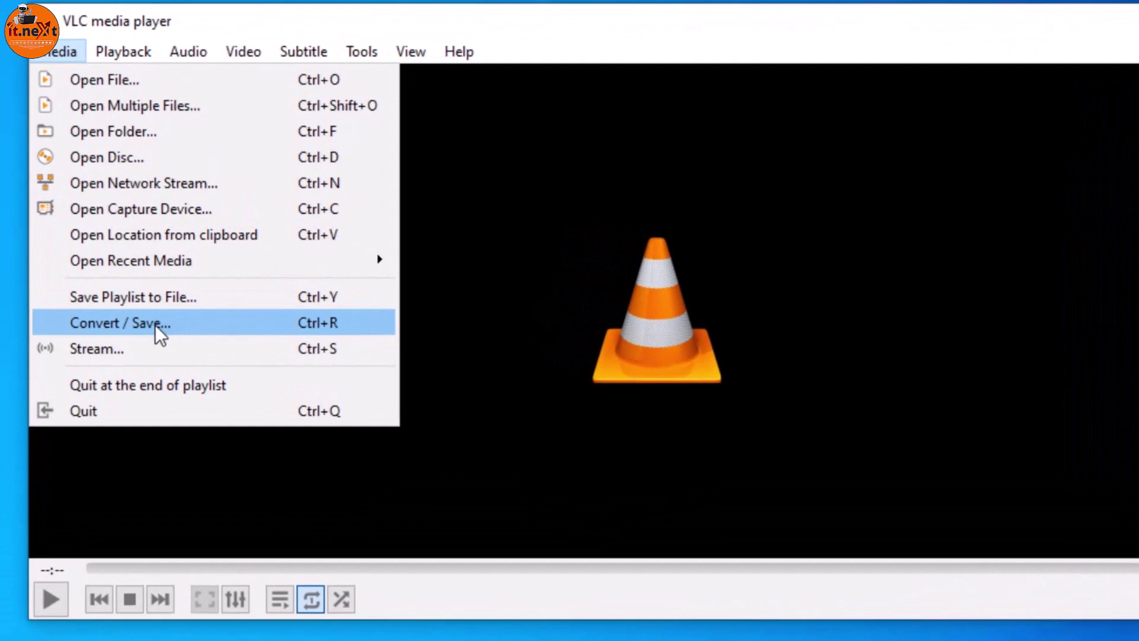
{"action": "left_click", "coordinate": [155, 323]}
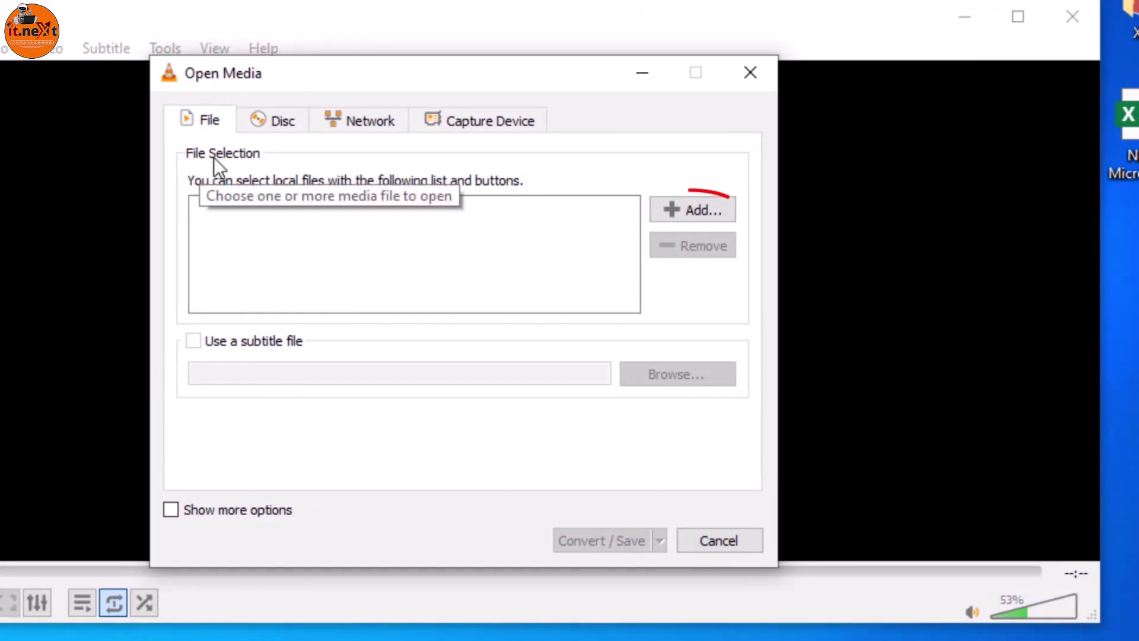
Add the Desktop video r.mp4 as the file to convert
{"action": "left_click", "coordinate": [690, 214]}
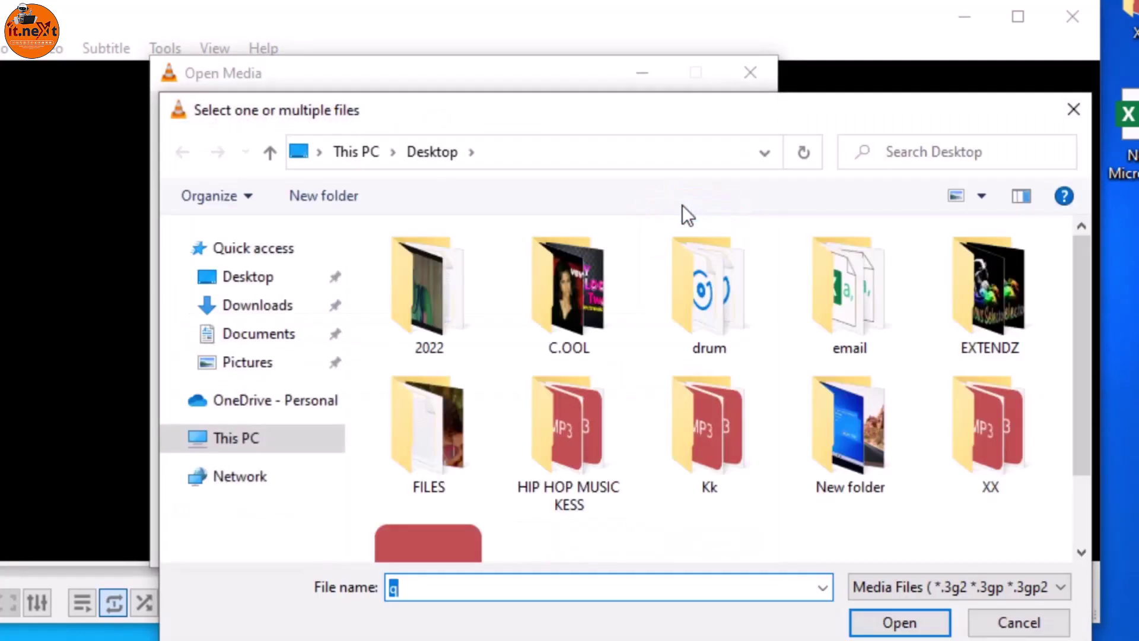
{"action": "left_click_drag", "start_coordinate": [714, 122], "coordinate": [612, 92]}
{"action": "scroll", "coordinate": [978, 397], "scroll_direction": "down", "scroll_amount": 2}
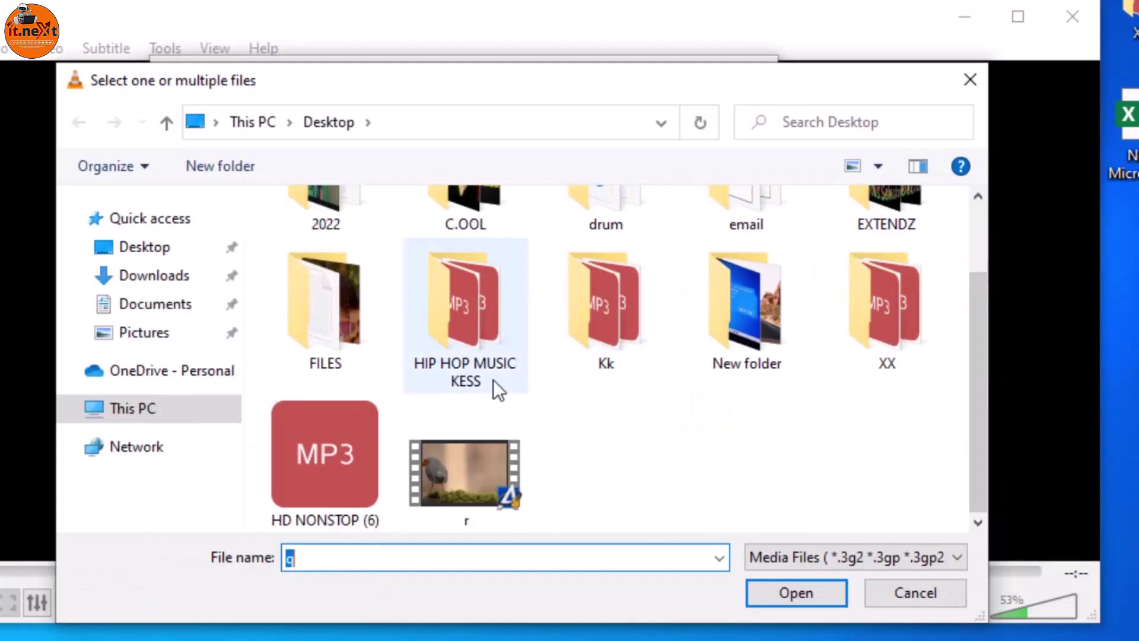
{"action": "left_click", "coordinate": [459, 475]}
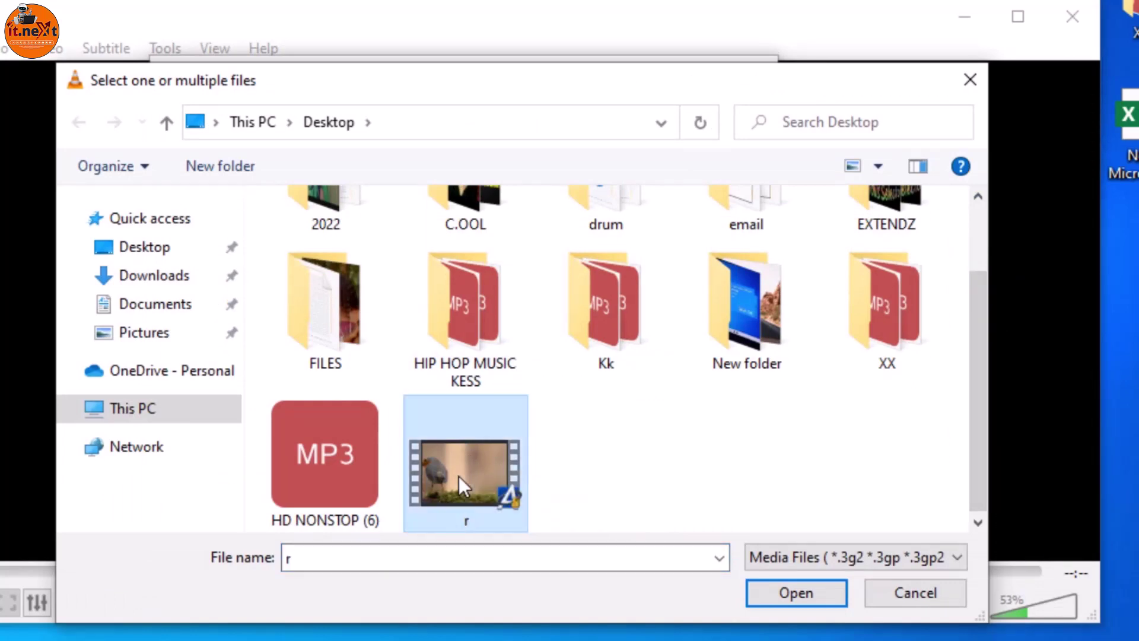
{"action": "left_click", "coordinate": [797, 593]}
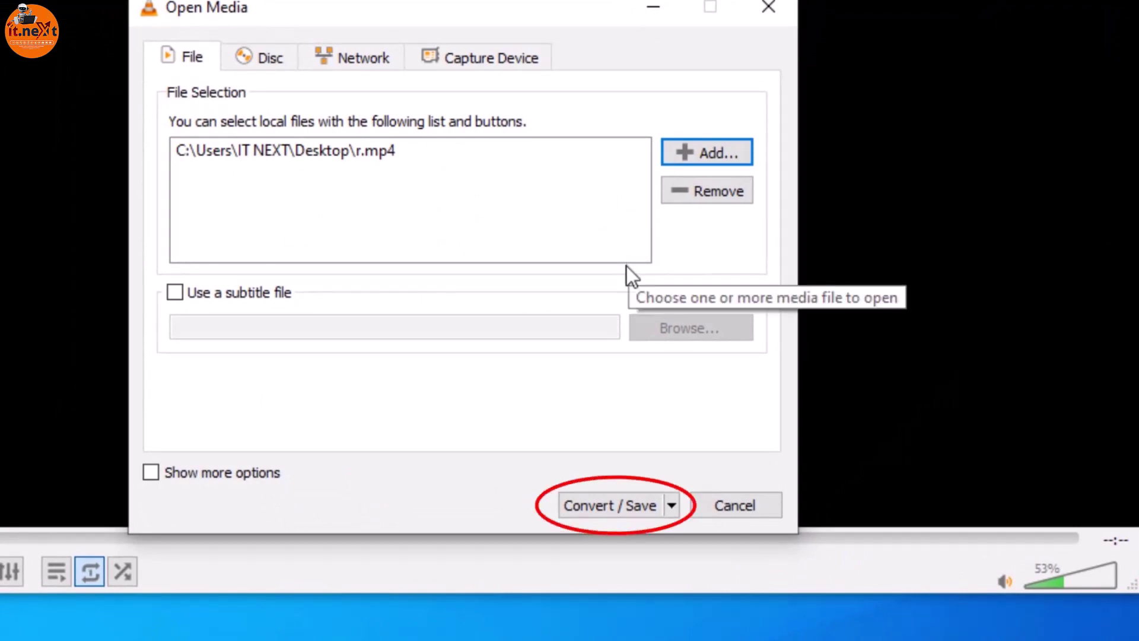
Choose the Audio - MP3 conversion profile for r.mp4
{"action": "left_click", "coordinate": [604, 504]}
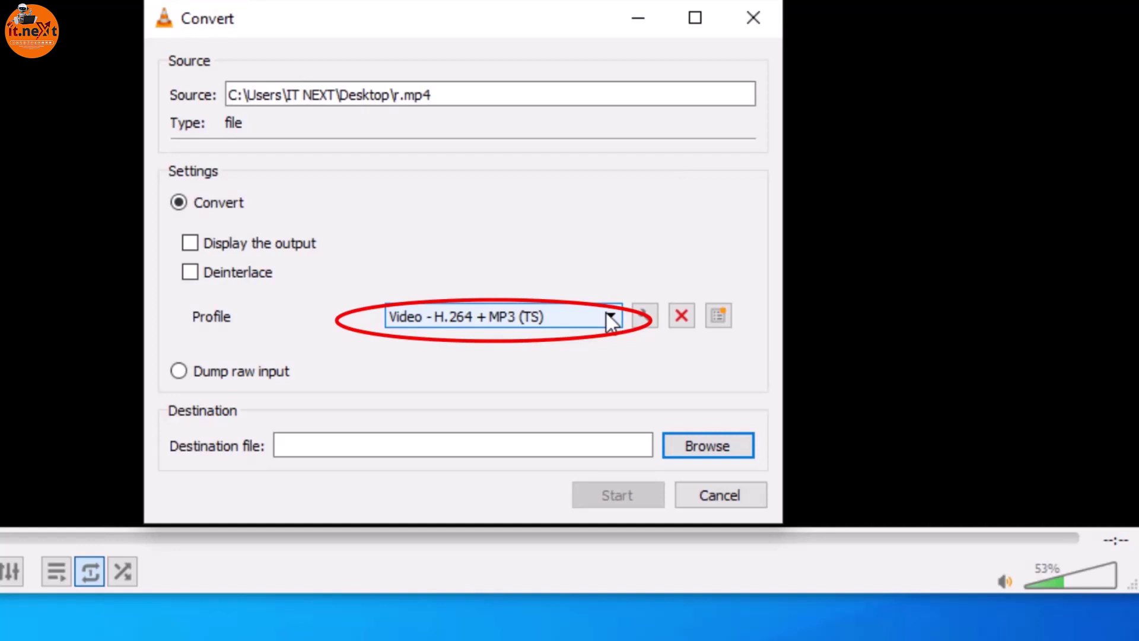
{"action": "left_click", "coordinate": [611, 317]}
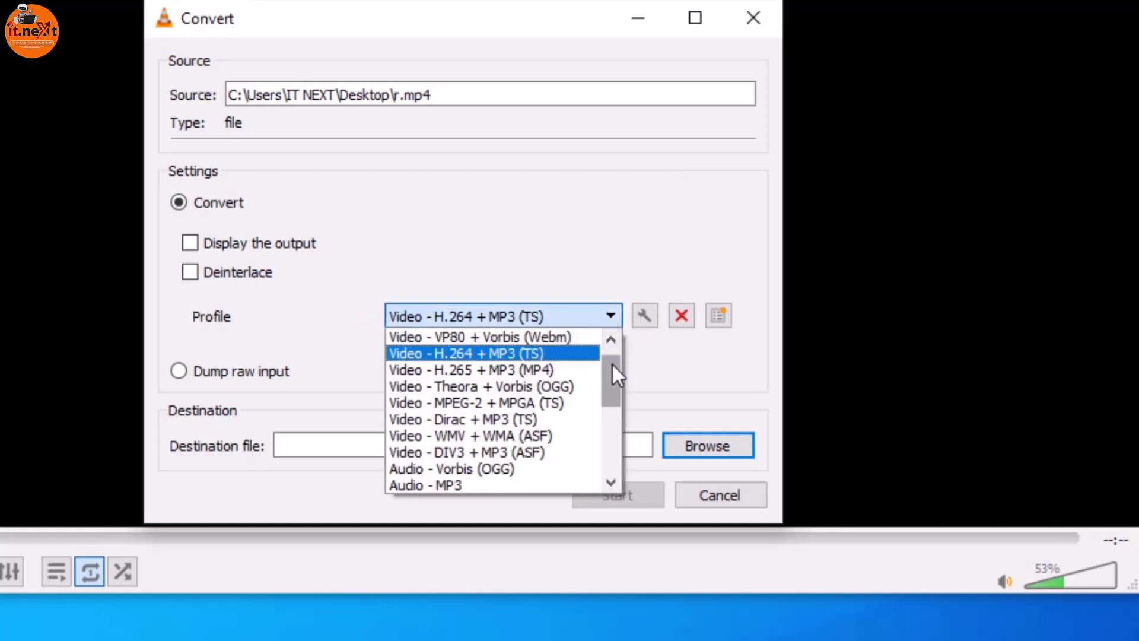
{"action": "left_click_drag", "start_coordinate": [613, 372], "coordinate": [612, 392]}
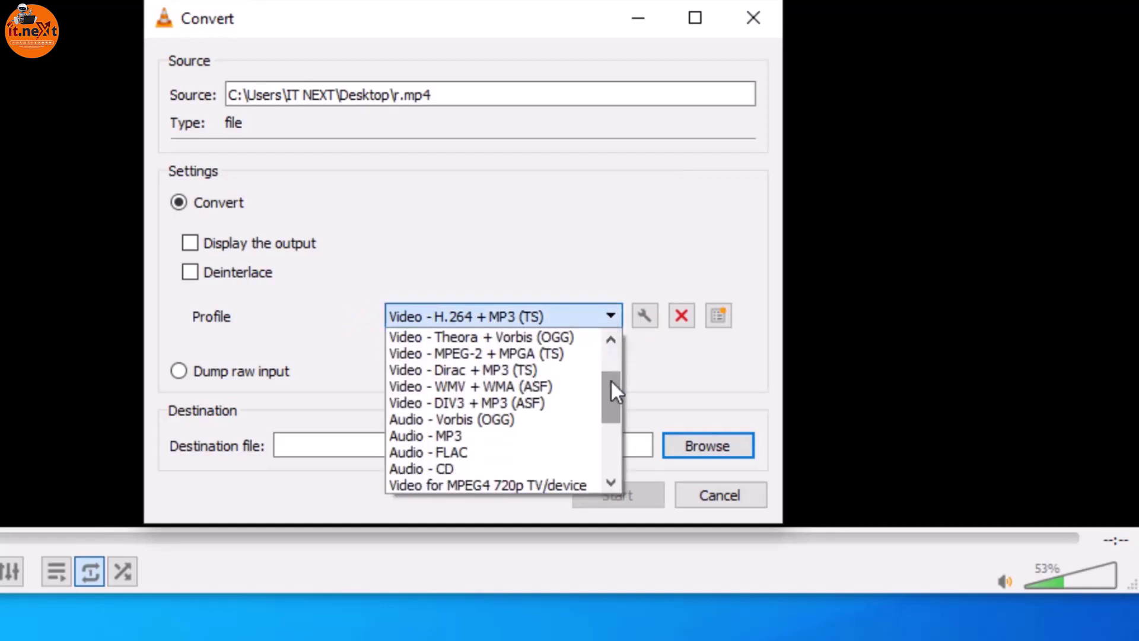
{"action": "left_click", "coordinate": [430, 436]}
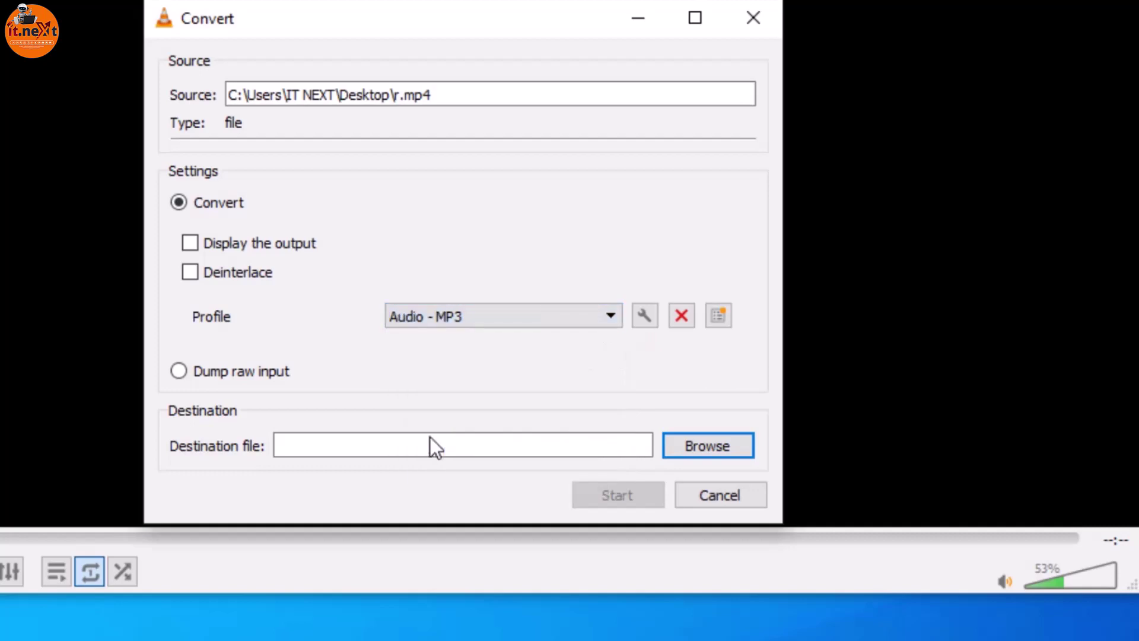
Save the output as kess.mp3 on the Desktop, run the conversion, and arrange the icons
{"action": "left_click", "coordinate": [710, 443]}
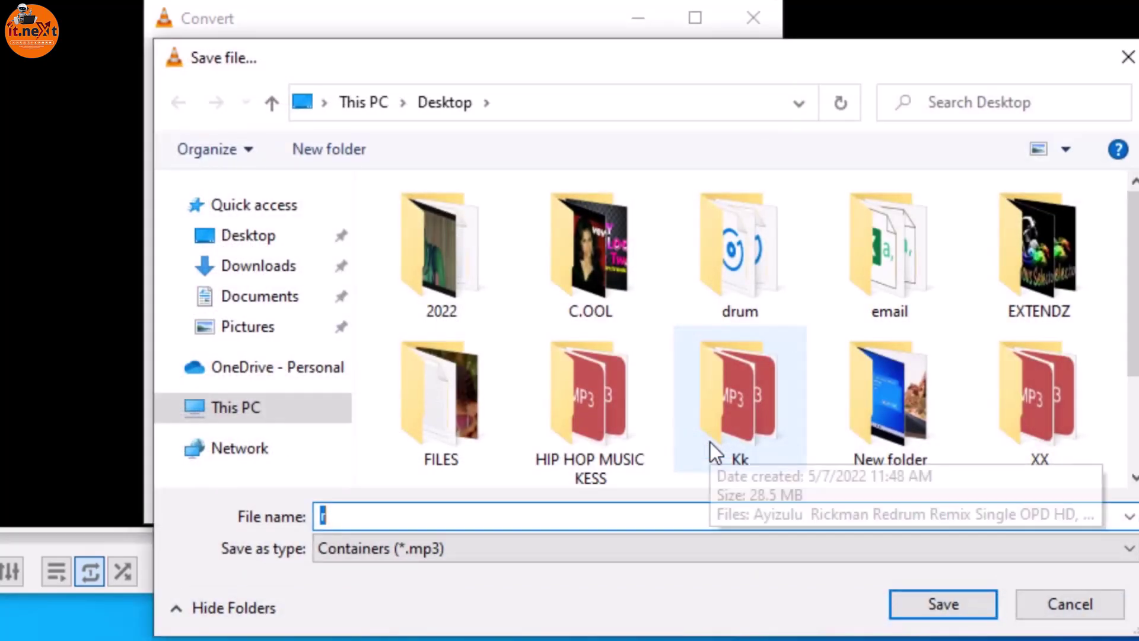
{"action": "type", "text": "kess"}
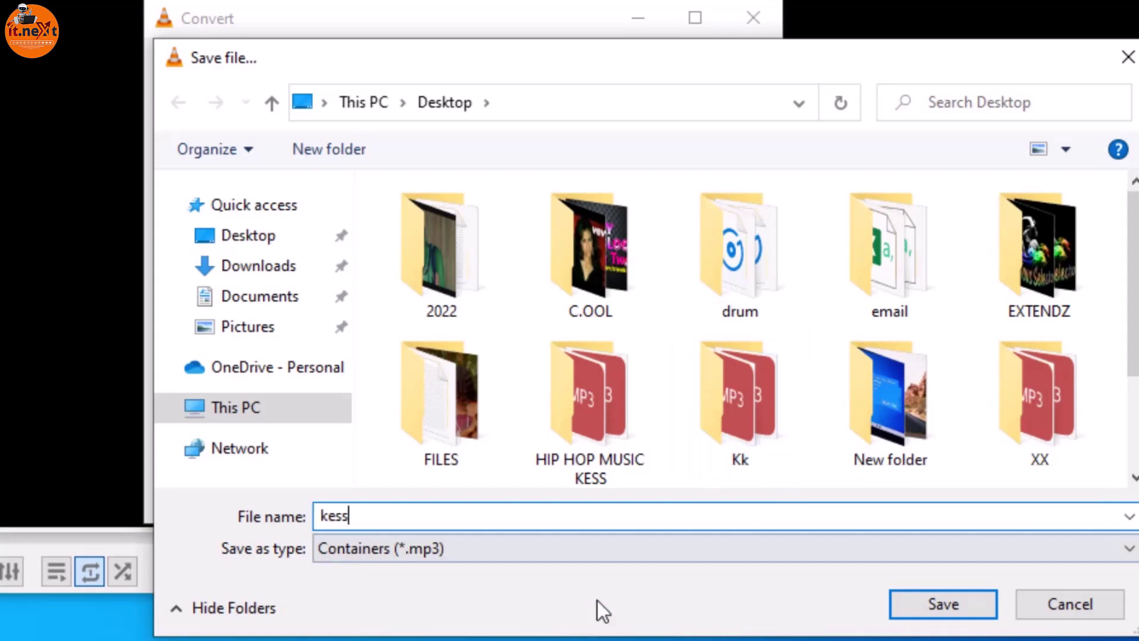
{"action": "left_click", "coordinate": [938, 607]}
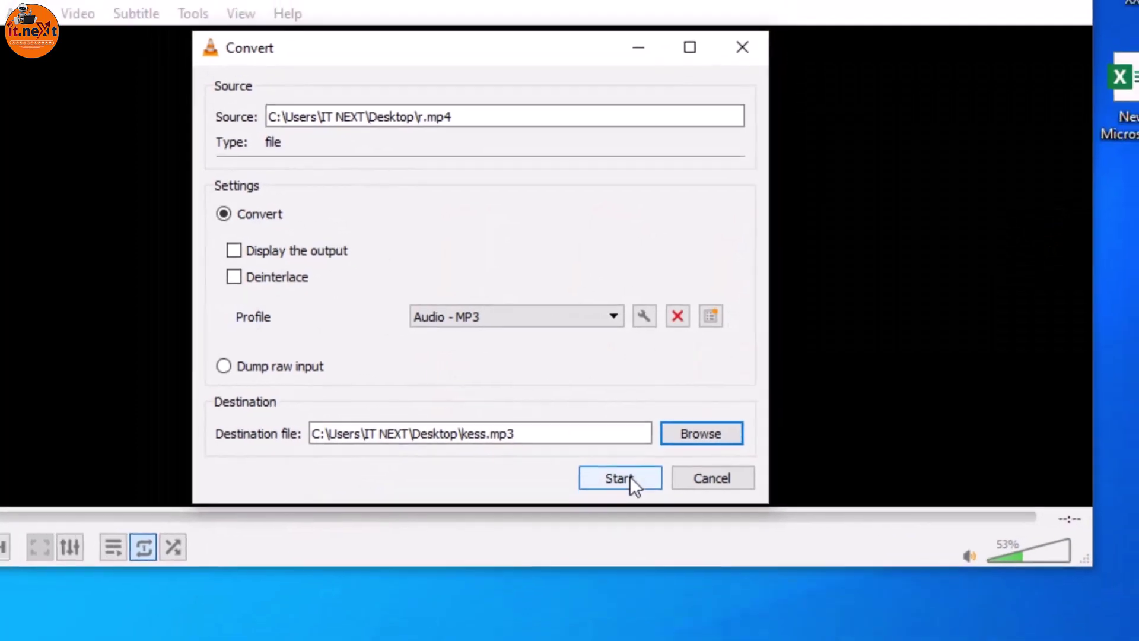
{"action": "left_click", "coordinate": [629, 476]}
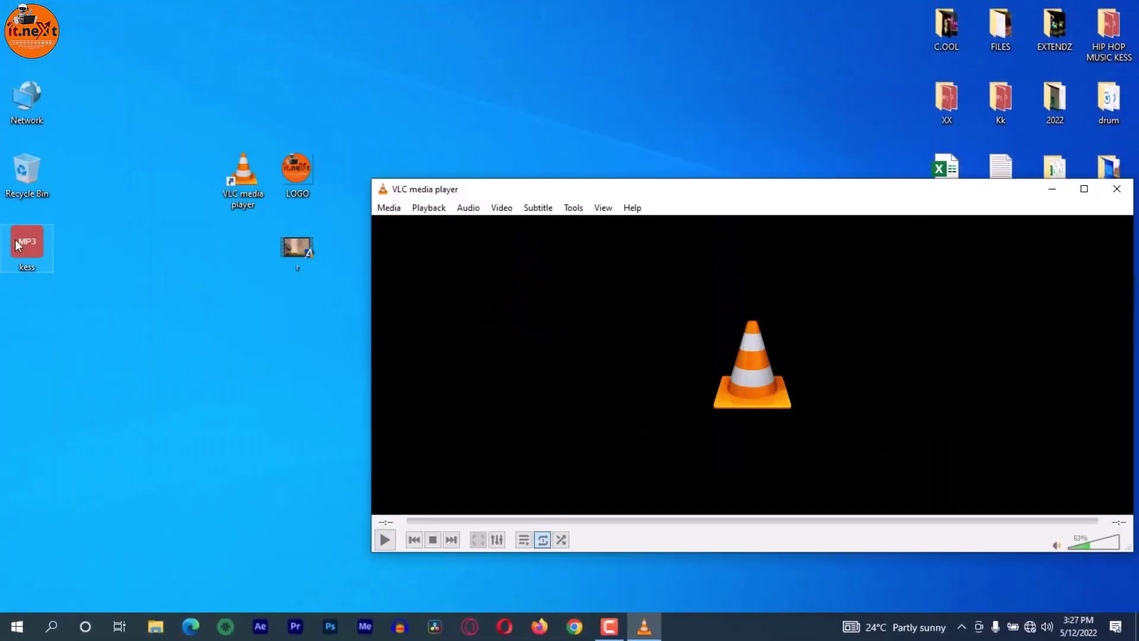
{"action": "mouse_move", "coordinate": [15, 239]}
{"action": "left_mouse_down"}
{"action": "mouse_move", "coordinate": [84, 269]}
{"action": "mouse_move", "coordinate": [215, 245]}
{"action": "mouse_move", "coordinate": [206, 250]}
{"action": "left_mouse_up"}
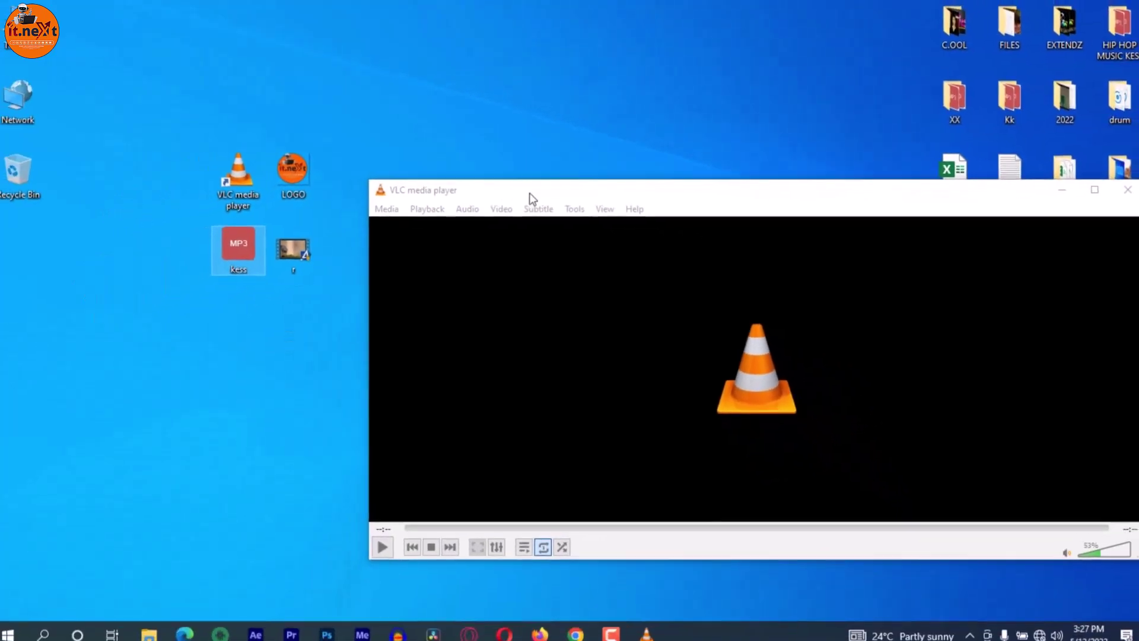
{"action": "left_click_drag", "start_coordinate": [533, 199], "coordinate": [313, 190]}
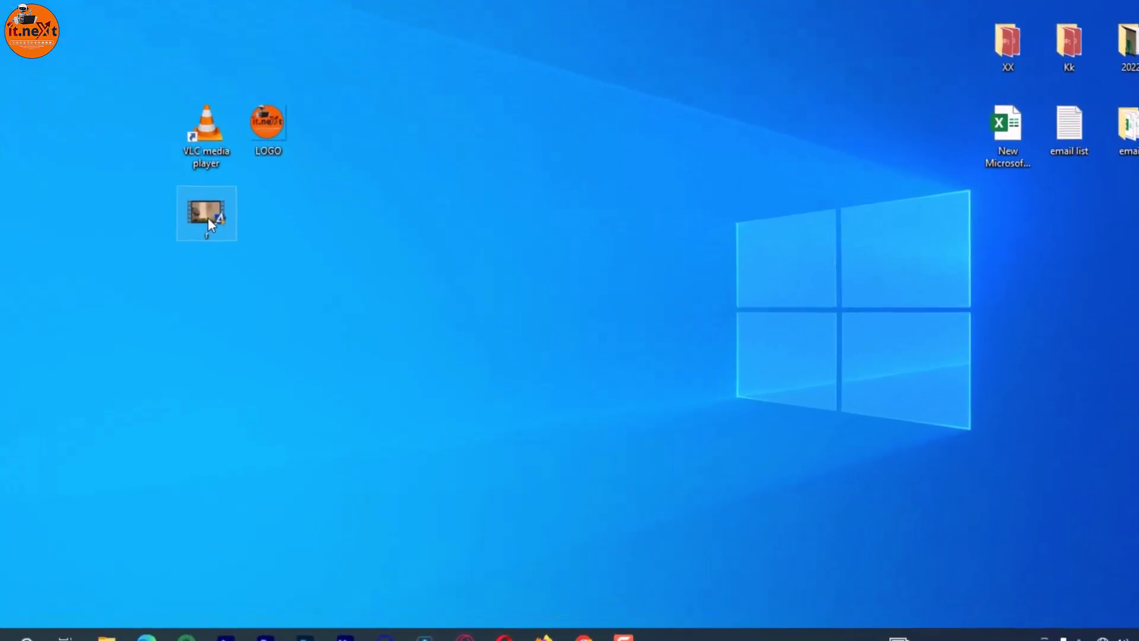
Archive the video r with default RAR settings, place the archive icon, and check its contents
{"action": "right_click", "coordinate": [172, 185]}
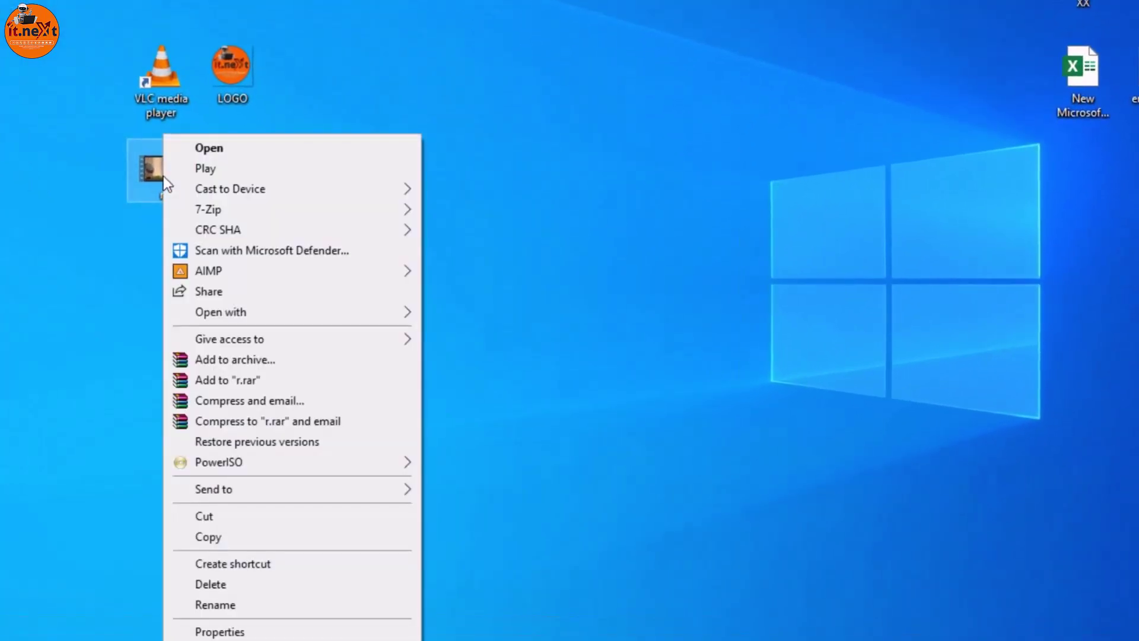
{"action": "left_click", "coordinate": [260, 364]}
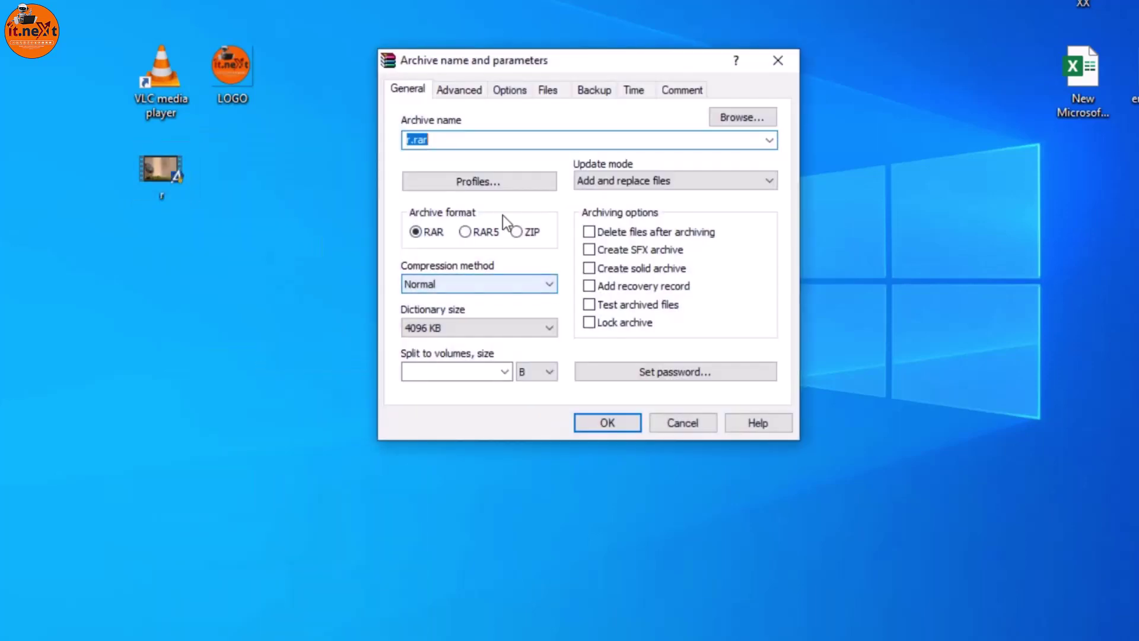
{"action": "left_click", "coordinate": [599, 421]}
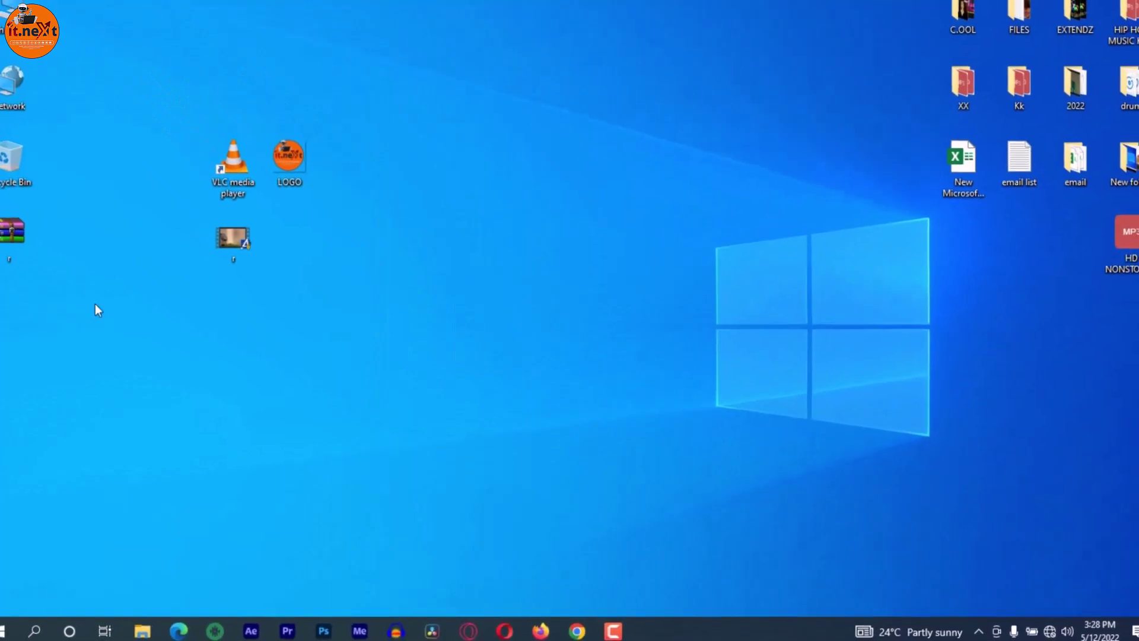
{"action": "left_click_drag", "start_coordinate": [50, 246], "coordinate": [186, 287]}
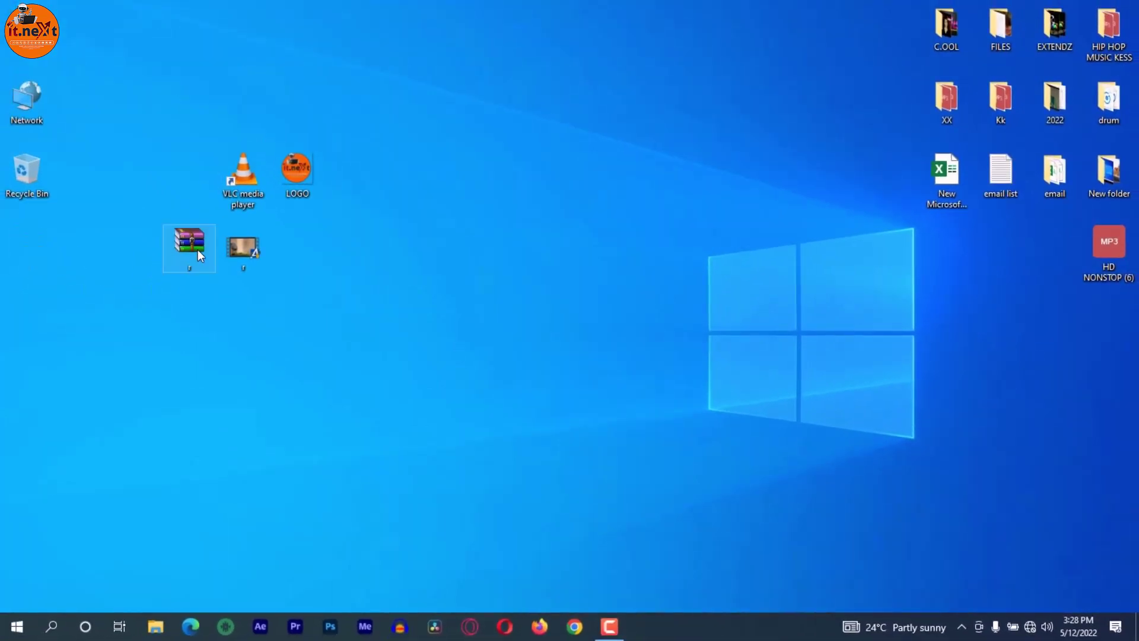
{"action": "double_click", "coordinate": [190, 251]}
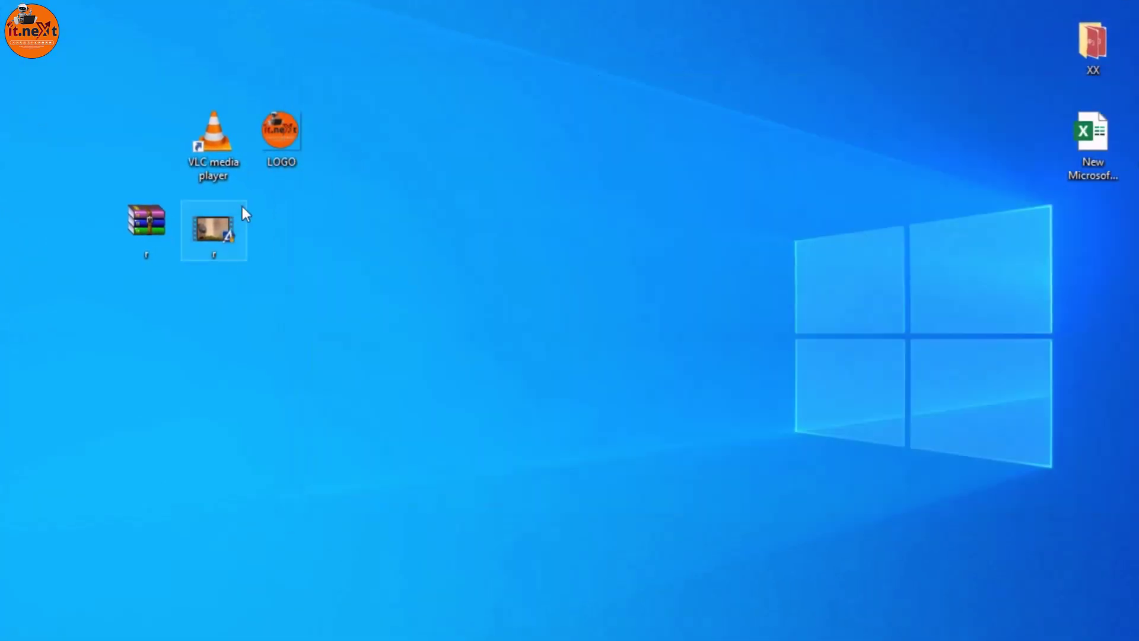
{"action": "left_click_drag", "start_coordinate": [325, 190], "coordinate": [310, 195]}
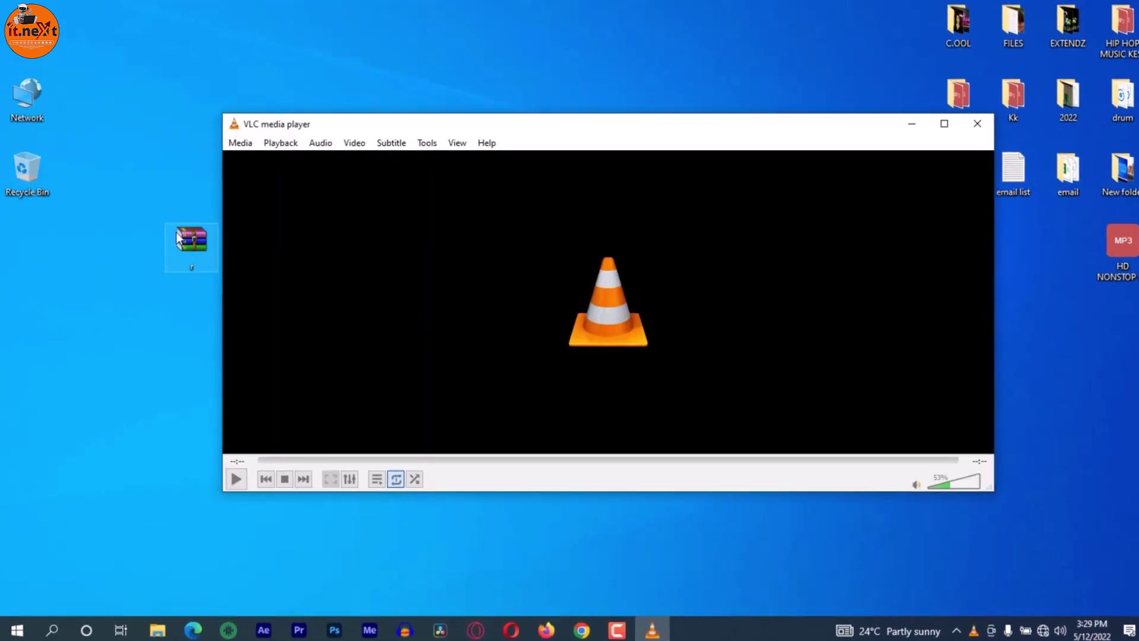
Drop the r.rar archive into VLC to play r.mp4, then reposition and maximize the window
{"action": "mouse_move", "coordinate": [190, 239]}
{"action": "left_mouse_down"}
{"action": "mouse_move", "coordinate": [243, 224]}
{"action": "mouse_move", "coordinate": [318, 259]}
{"action": "left_mouse_up"}
{"action": "mouse_move", "coordinate": [409, 243]}
{"action": "left_mouse_down"}
{"action": "mouse_move", "coordinate": [509, 326]}
{"action": "mouse_move", "coordinate": [466, 276]}
{"action": "mouse_move", "coordinate": [443, 280]}
{"action": "left_mouse_up"}
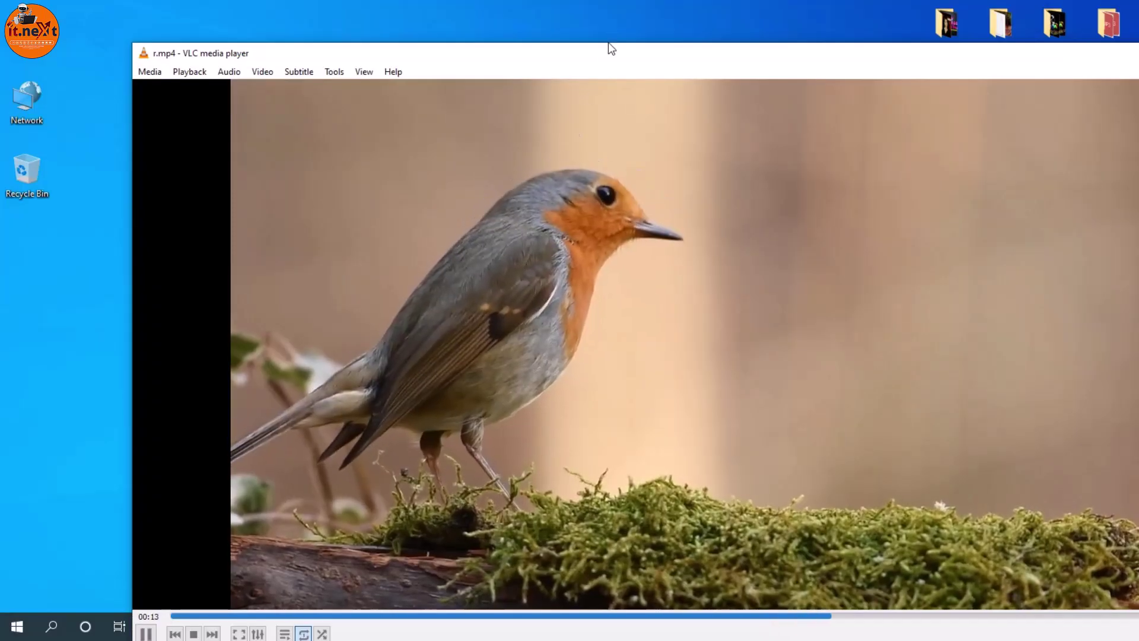
{"action": "left_click_drag", "start_coordinate": [603, 47], "coordinate": [777, 58]}
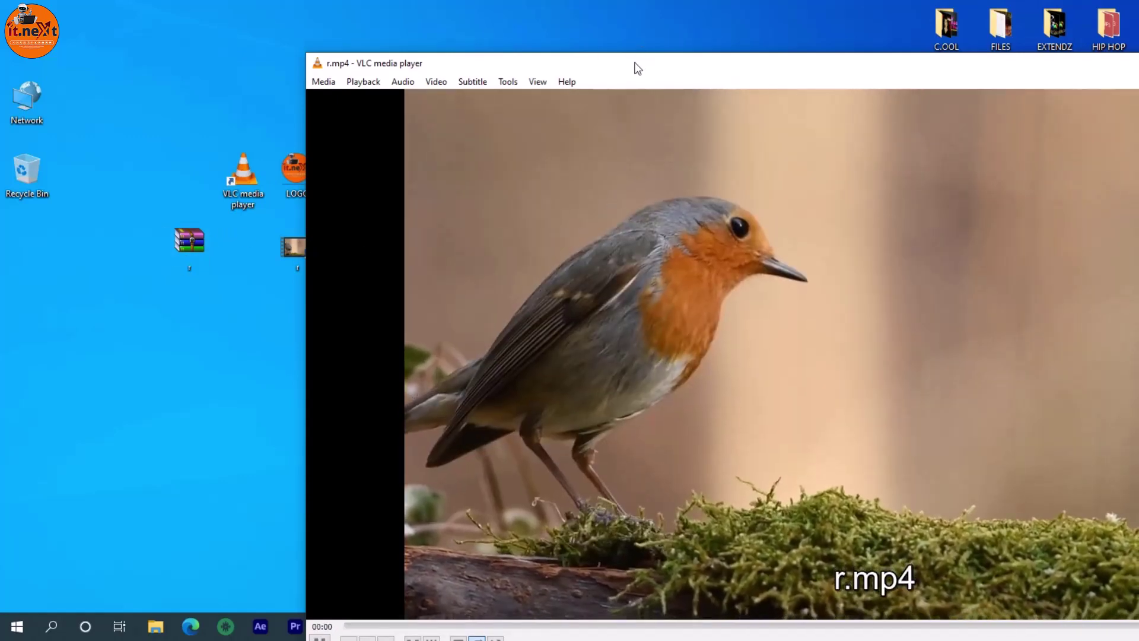
{"action": "left_click_drag", "start_coordinate": [633, 66], "coordinate": [327, 40]}
{"action": "double_click", "coordinate": [327, 40]}
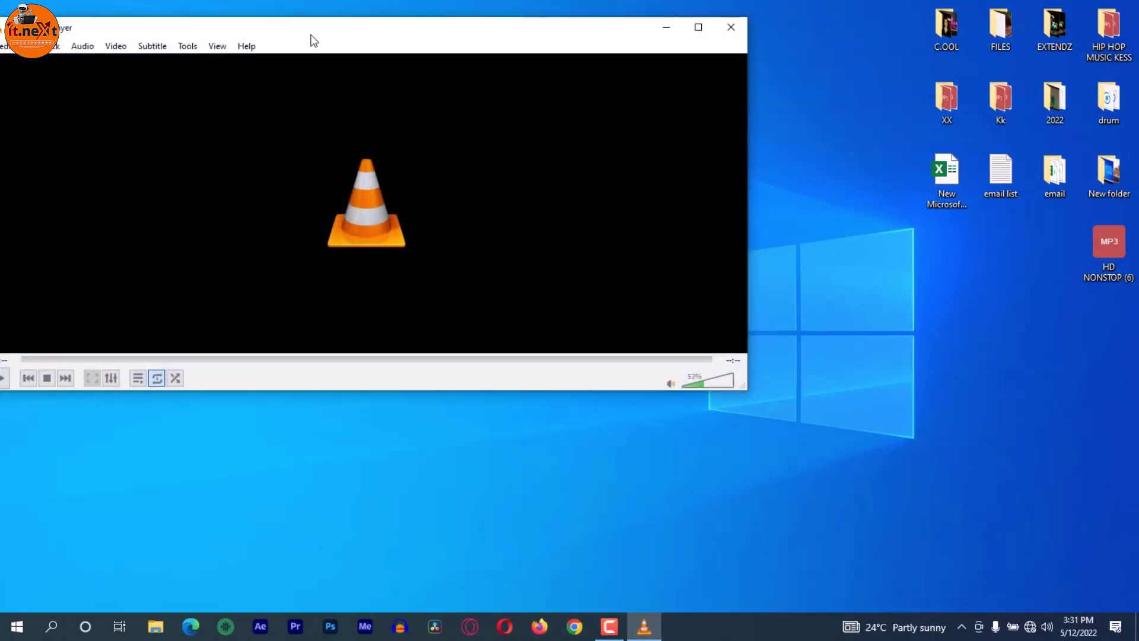
Open a capture device in Desktop capture mode and send it to Convert instead of Play
{"action": "mouse_move", "coordinate": [312, 38]}
{"action": "left_mouse_down"}
{"action": "mouse_move", "coordinate": [438, 71]}
{"action": "mouse_move", "coordinate": [518, 117]}
{"action": "mouse_move", "coordinate": [488, 117]}
{"action": "left_mouse_up"}
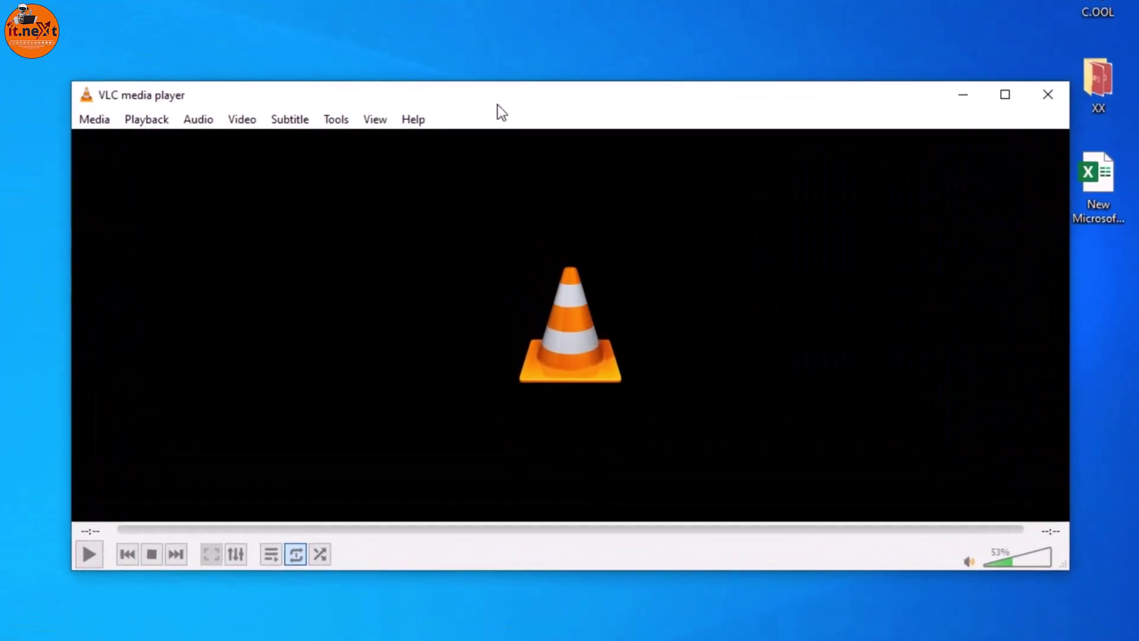
{"action": "left_click", "coordinate": [96, 119]}
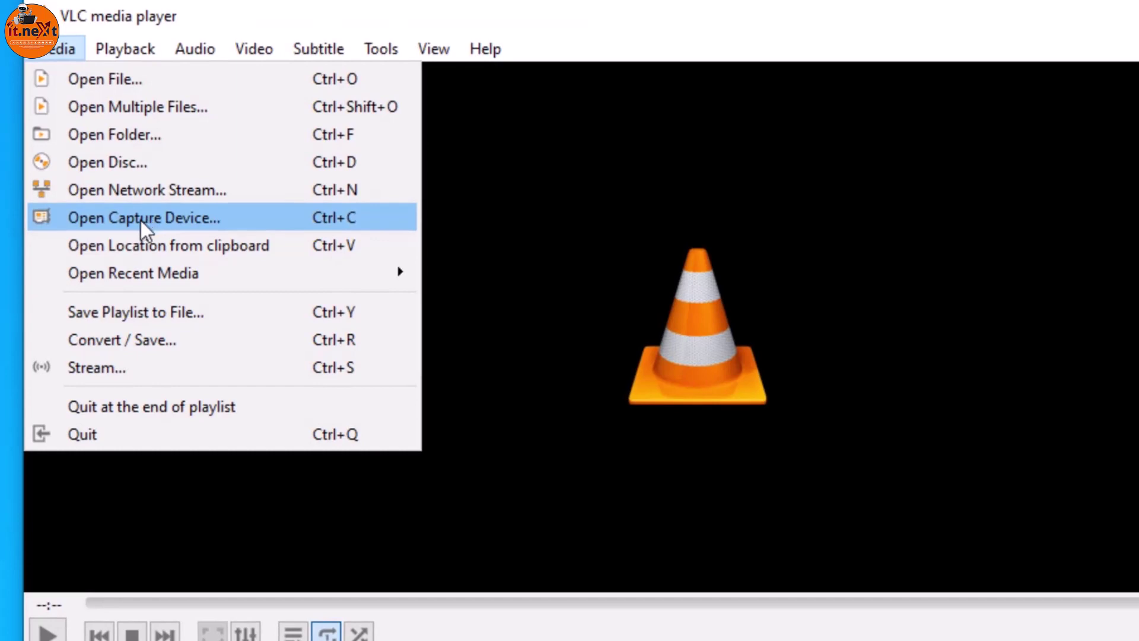
{"action": "left_click", "coordinate": [144, 219]}
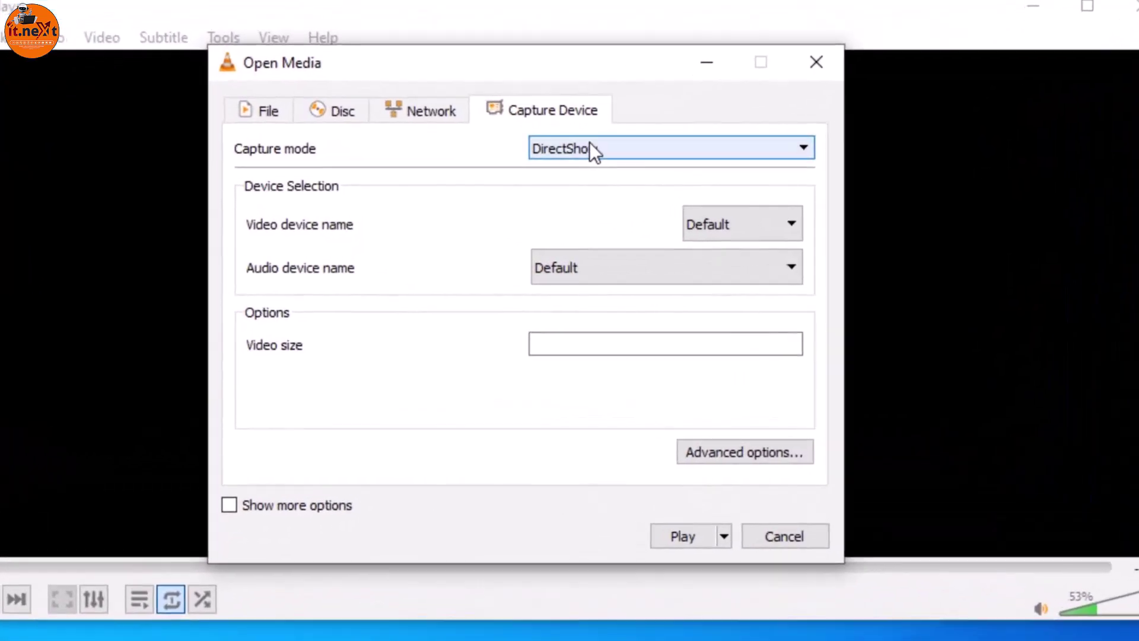
{"action": "left_click", "coordinate": [591, 147]}
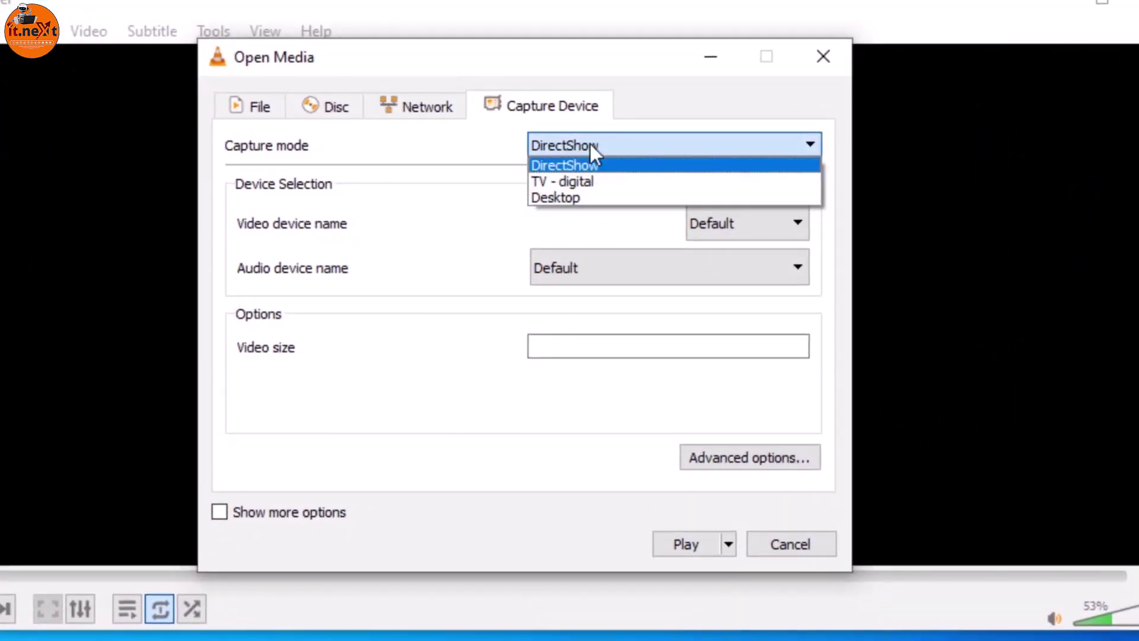
{"action": "left_click", "coordinate": [584, 197]}
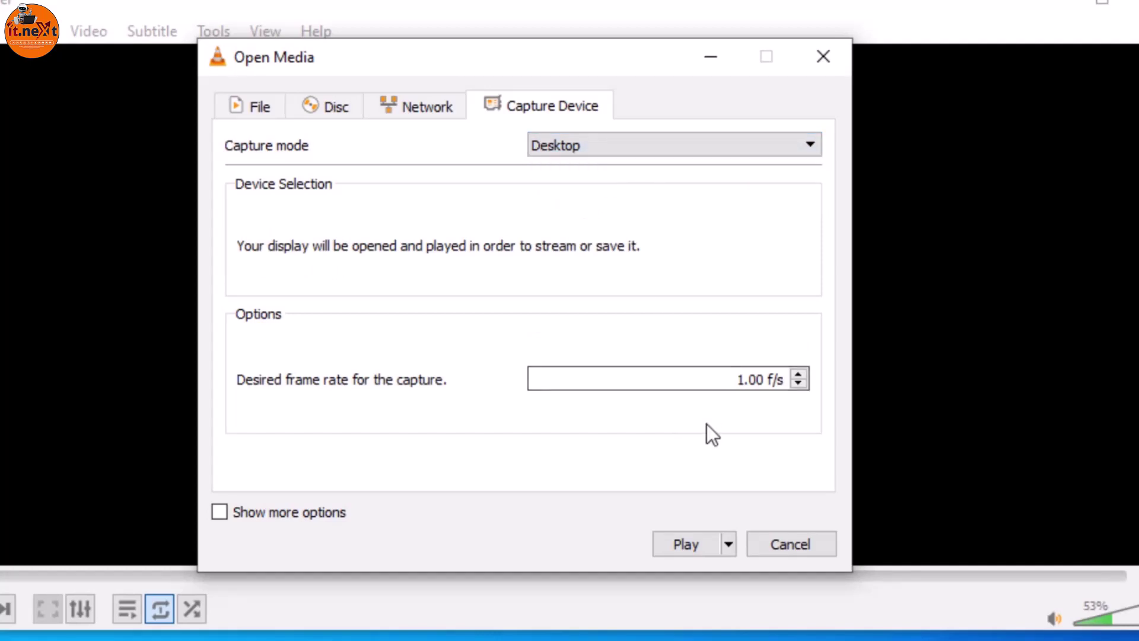
{"action": "left_click", "coordinate": [729, 544]}
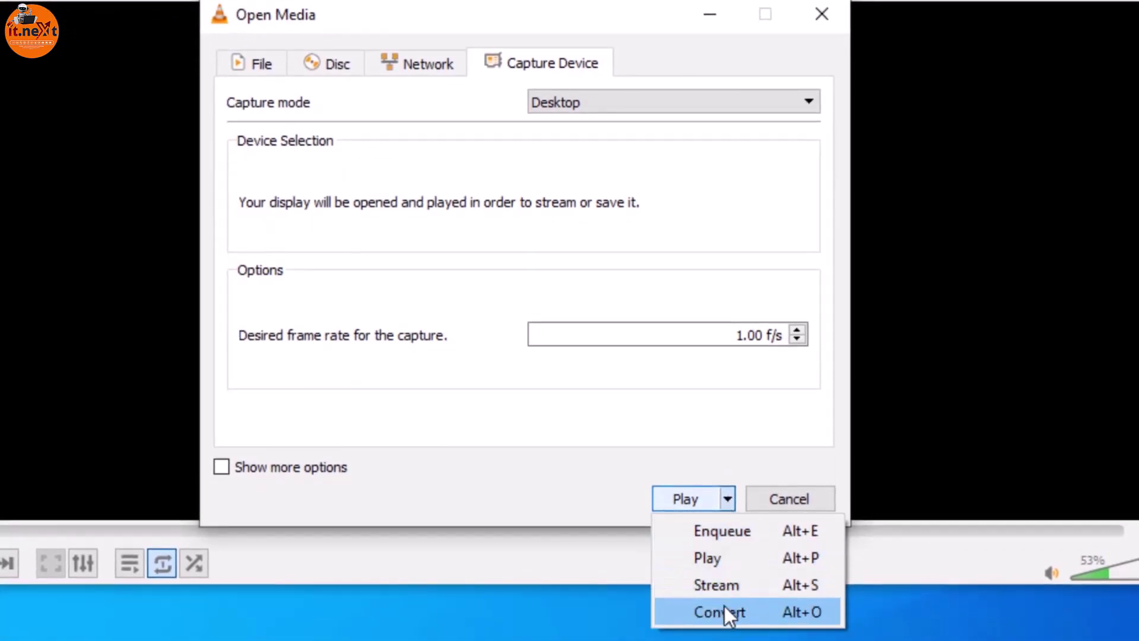
{"action": "left_click", "coordinate": [724, 608]}
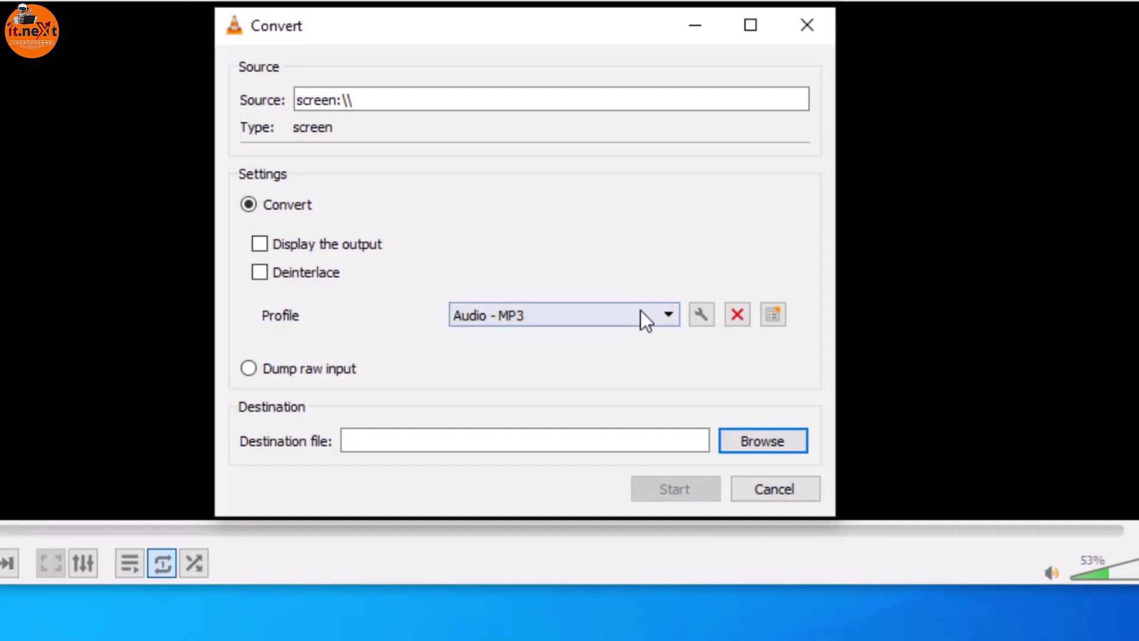
Record the screen with the Video - H.265 + MP3 (MP4) profile into 'my recoard' on the Desktop
{"action": "left_click", "coordinate": [673, 312]}
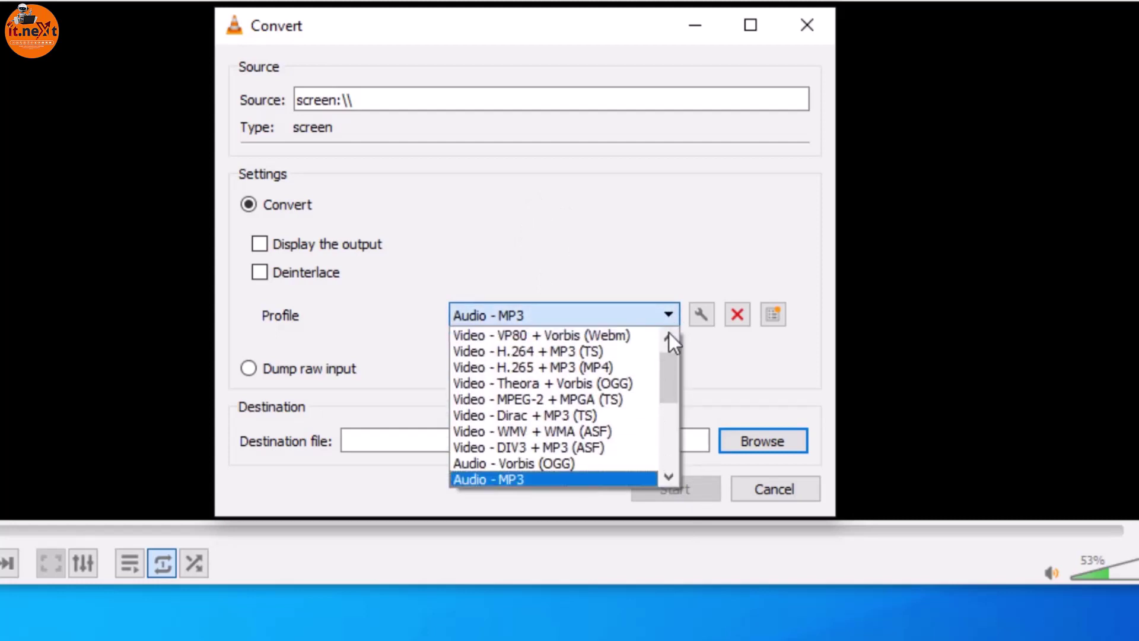
{"action": "left_click", "coordinate": [612, 367]}
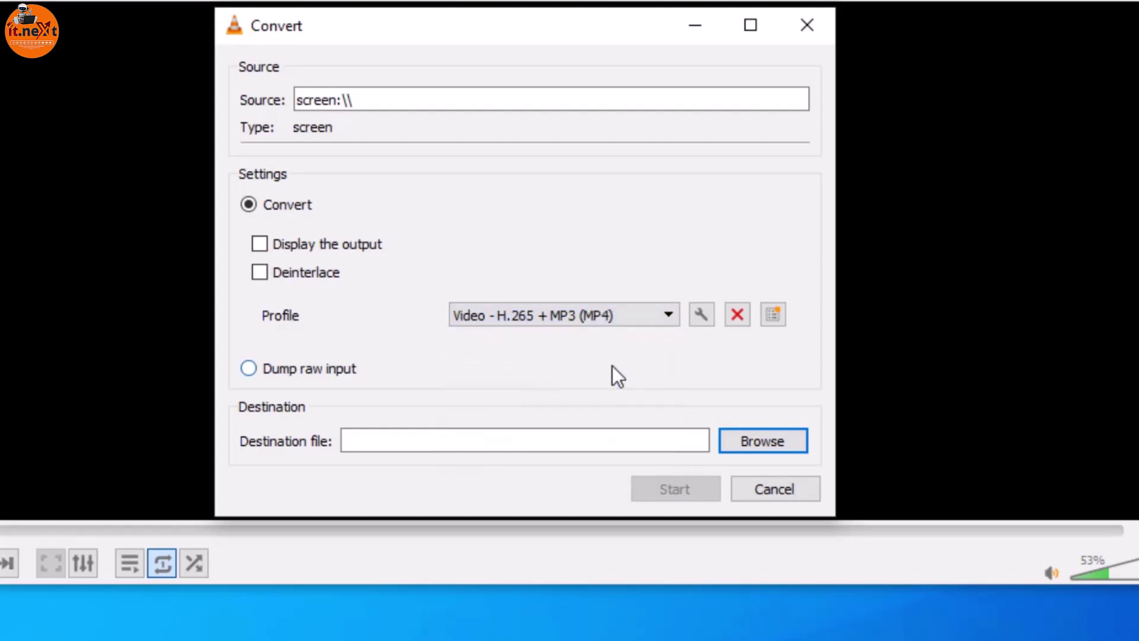
{"action": "left_click", "coordinate": [763, 443]}
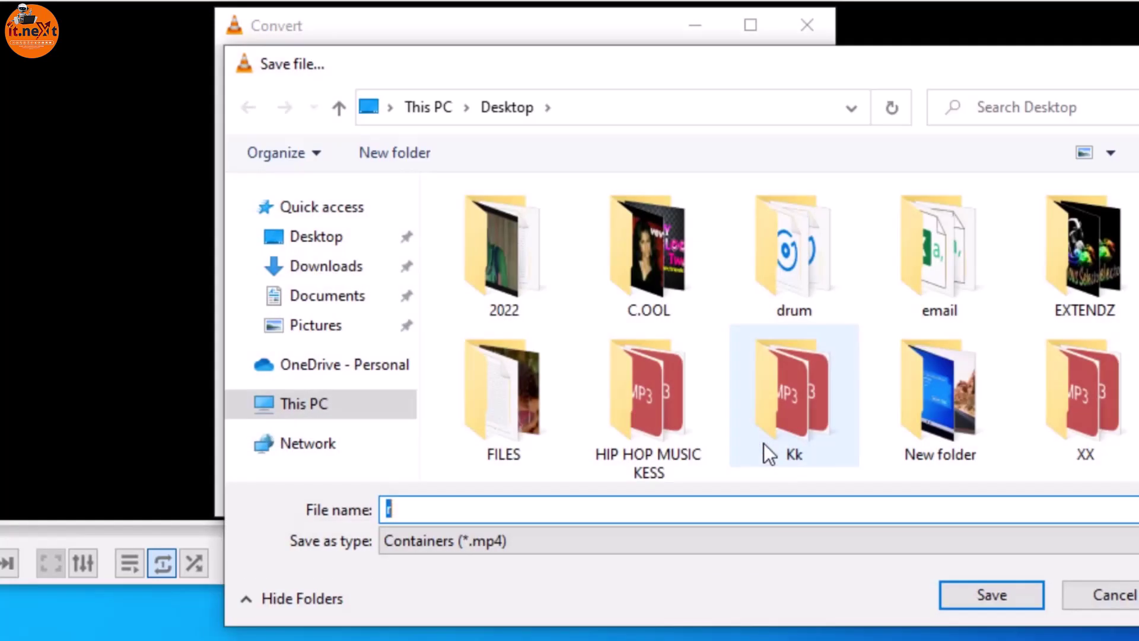
{"action": "type", "text": "my r"}
{"action": "type", "text": "ecoard"}
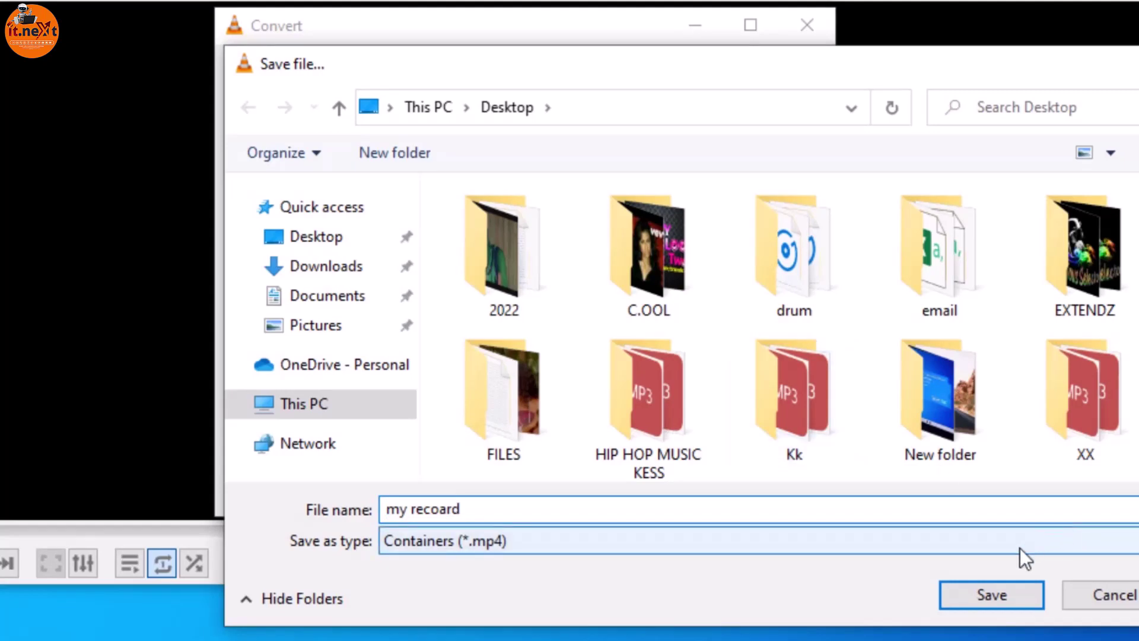
{"action": "left_click", "coordinate": [998, 592]}
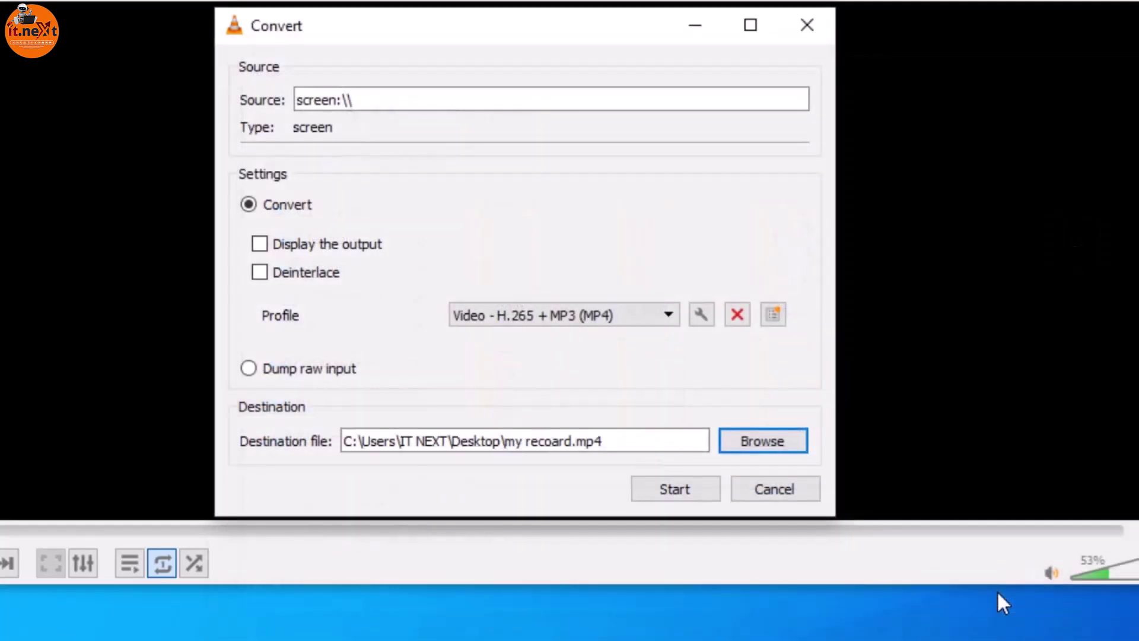
{"action": "left_click", "coordinate": [674, 486]}
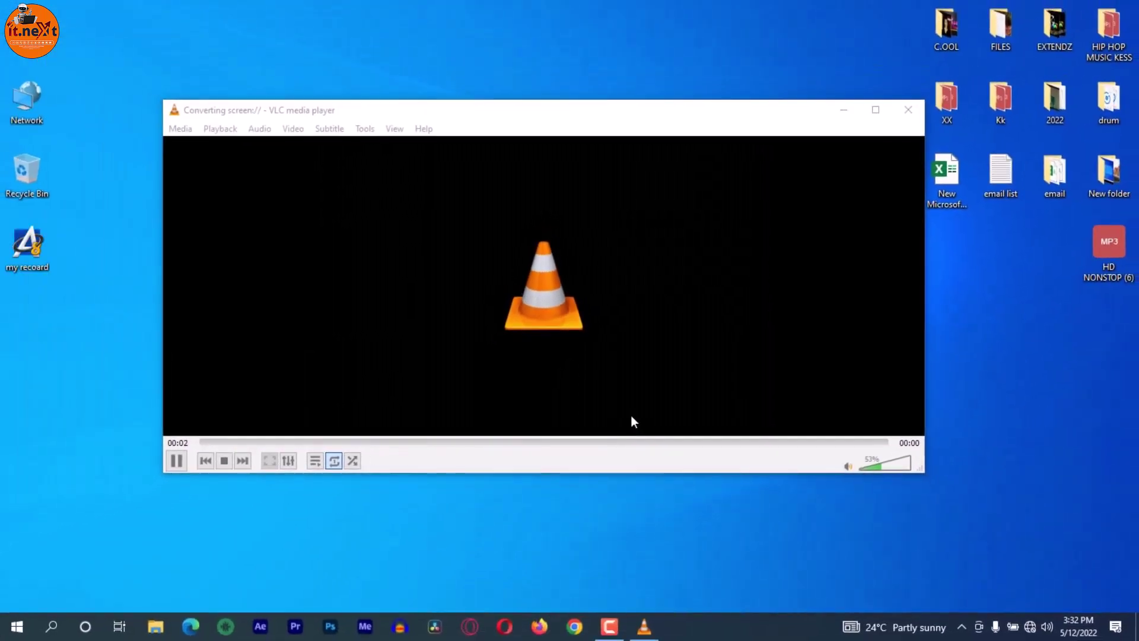
Minimize VLC and perform desktop actions: refresh, view the LOGO image, open and close File Explorer
{"action": "left_click", "coordinate": [848, 117]}
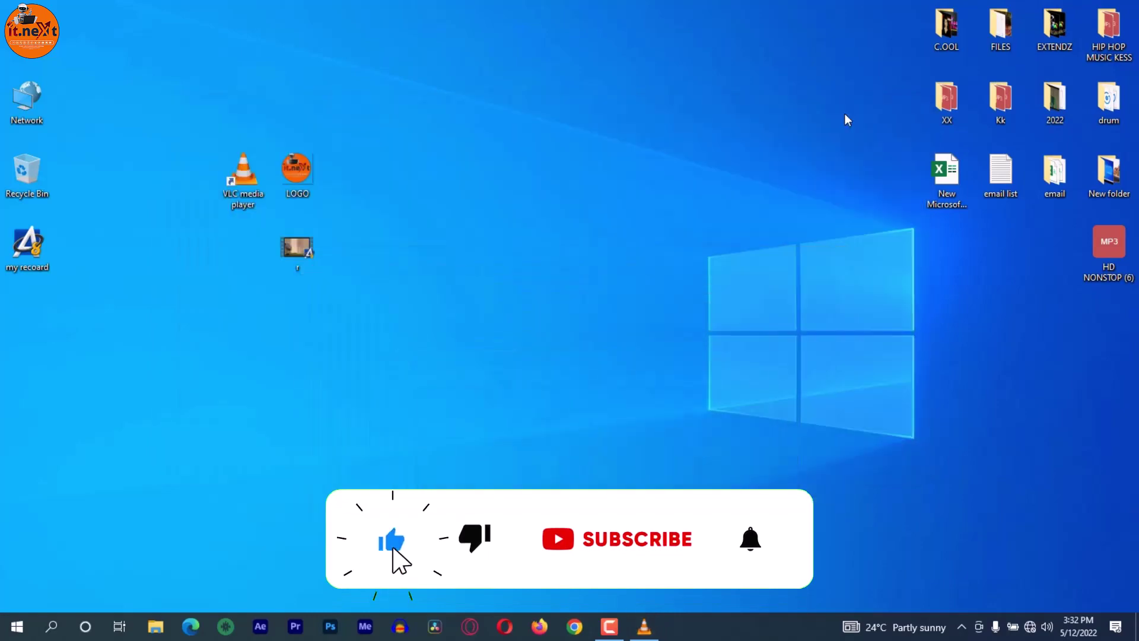
{"action": "right_click", "coordinate": [602, 197]}
{"action": "left_click", "coordinate": [656, 239]}
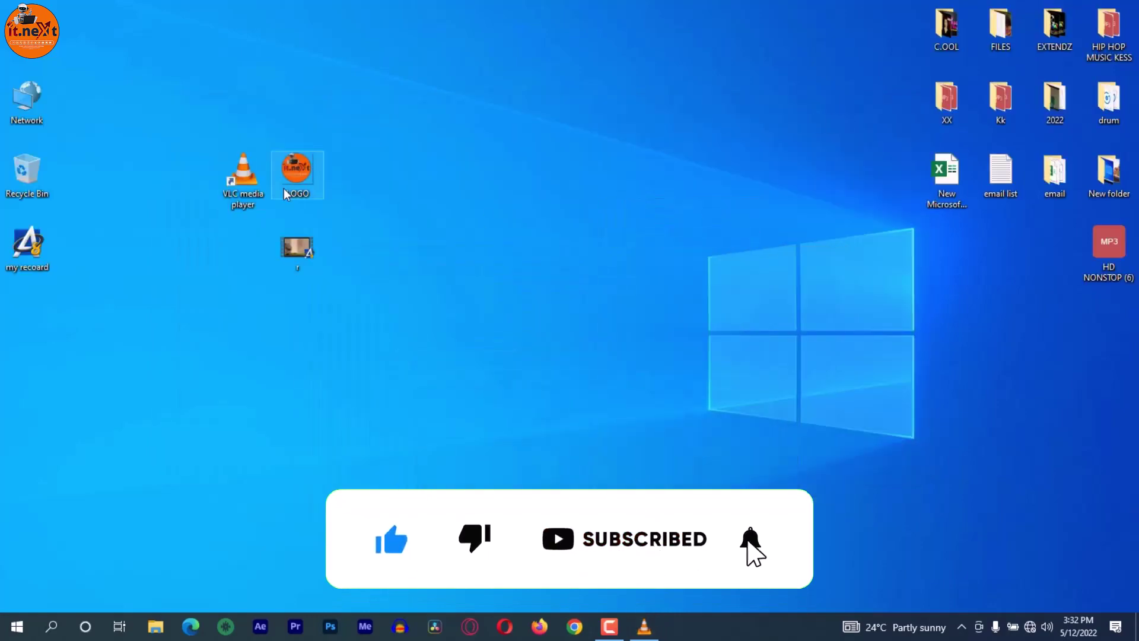
{"action": "key", "text": "Return"}
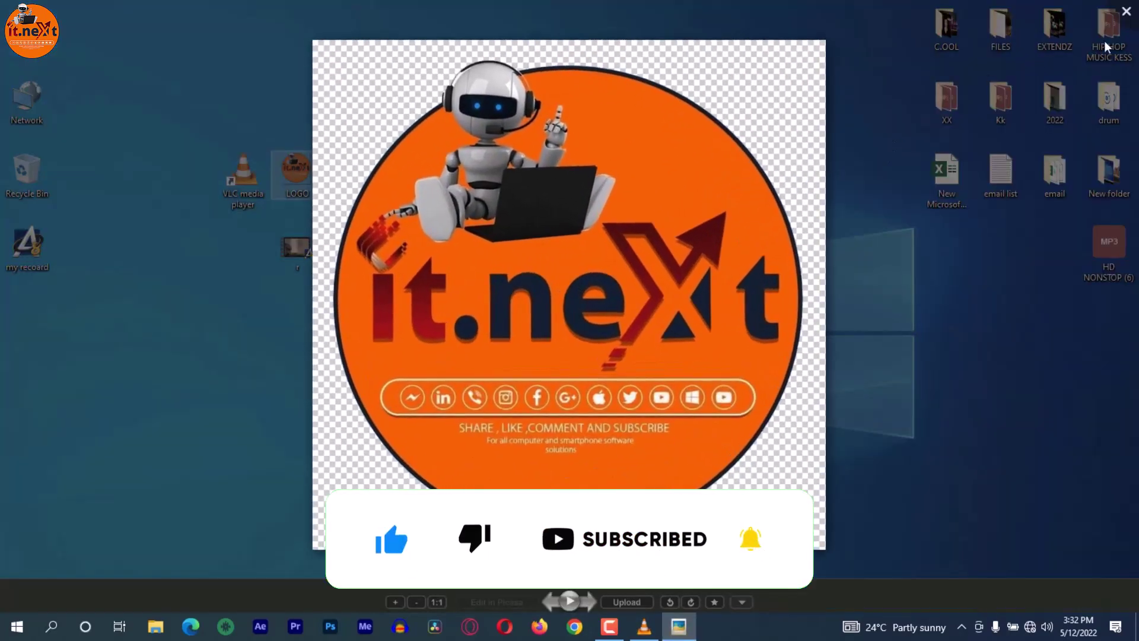
{"action": "left_click", "coordinate": [895, 199]}
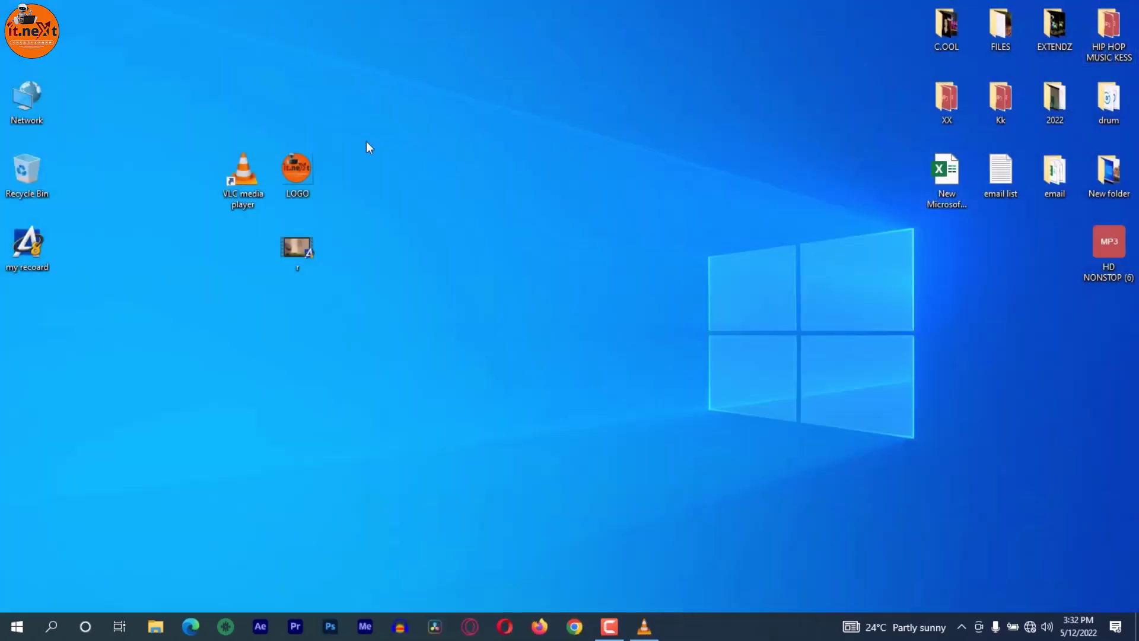
{"action": "key", "text": "super+e"}
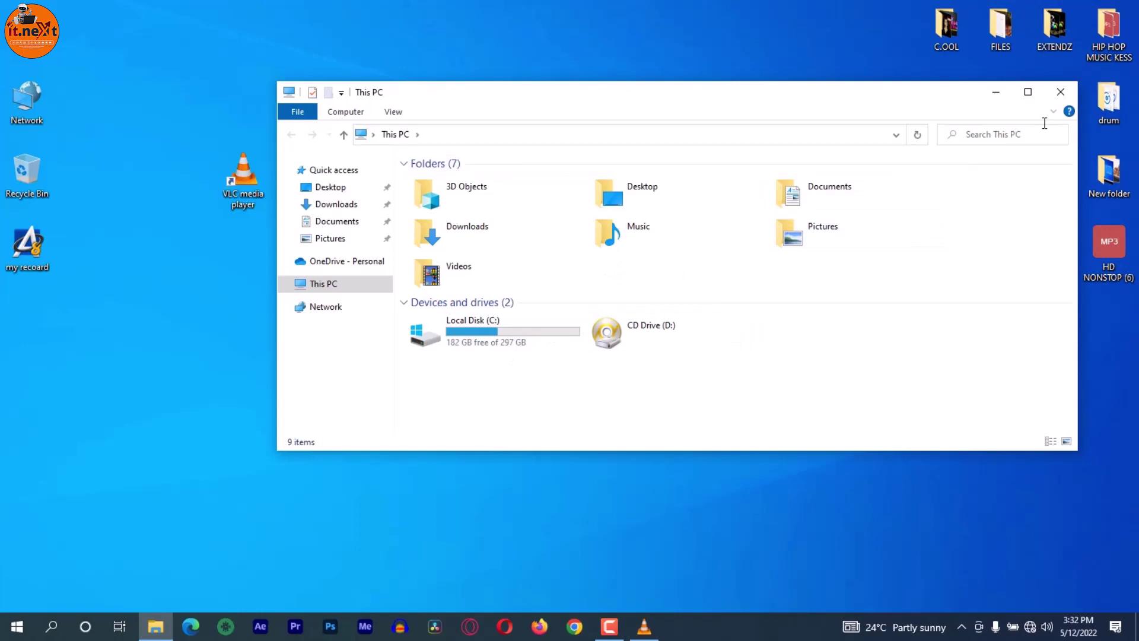
{"action": "left_click", "coordinate": [1059, 94]}
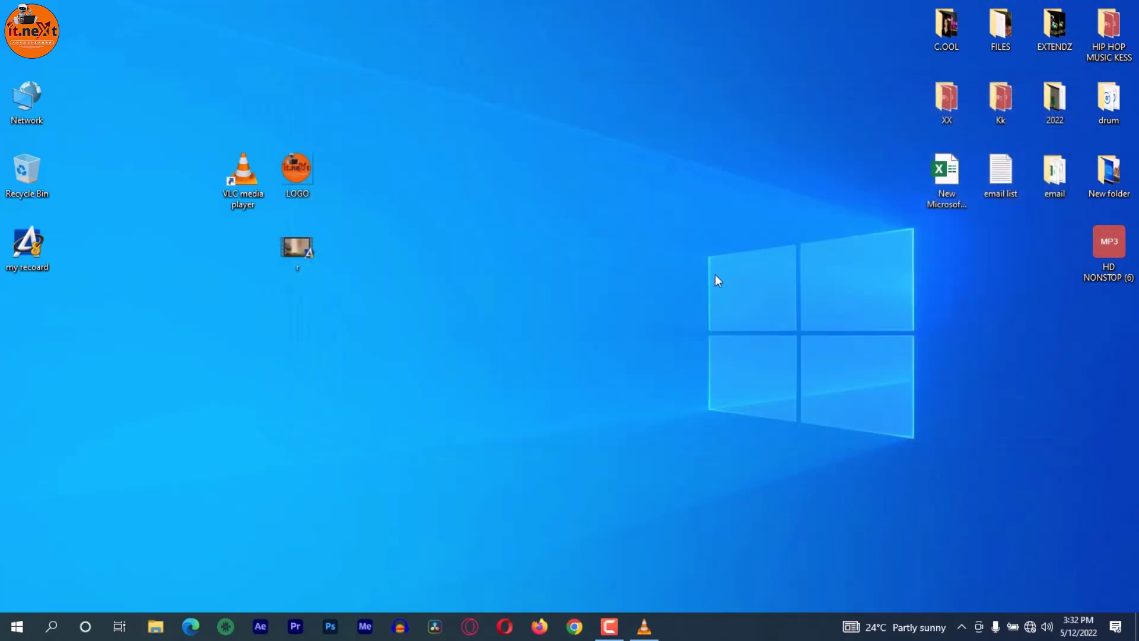
{"action": "right_click", "coordinate": [714, 274]}
{"action": "left_click", "coordinate": [749, 315]}
Restore VLC, stop the screen recording, and close the player
{"action": "left_click", "coordinate": [646, 624]}
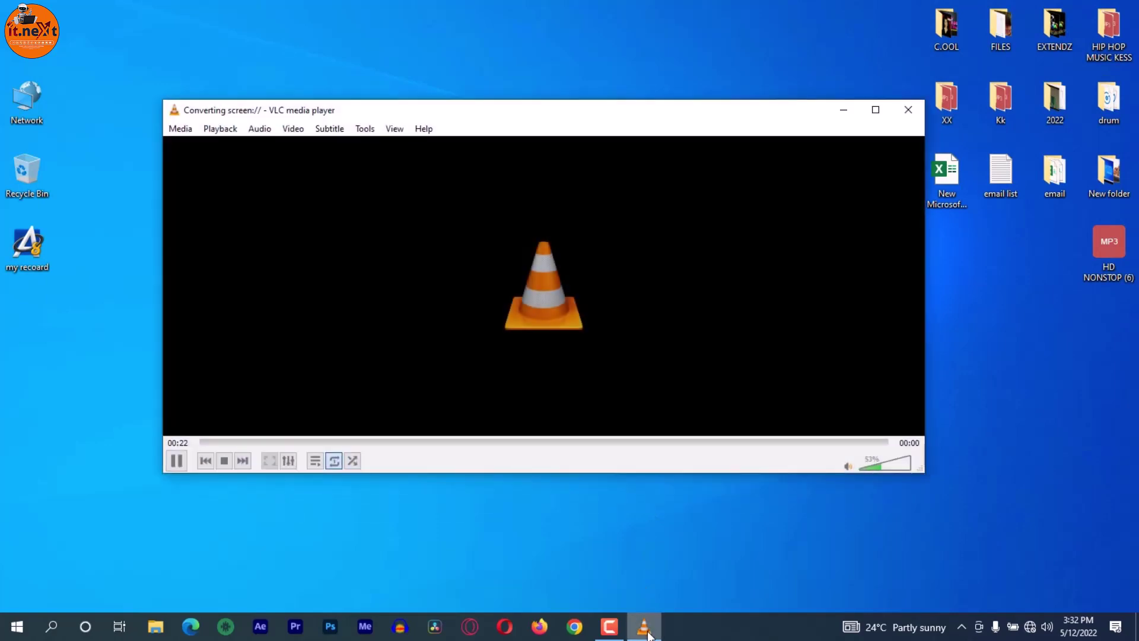
{"action": "left_click", "coordinate": [225, 462]}
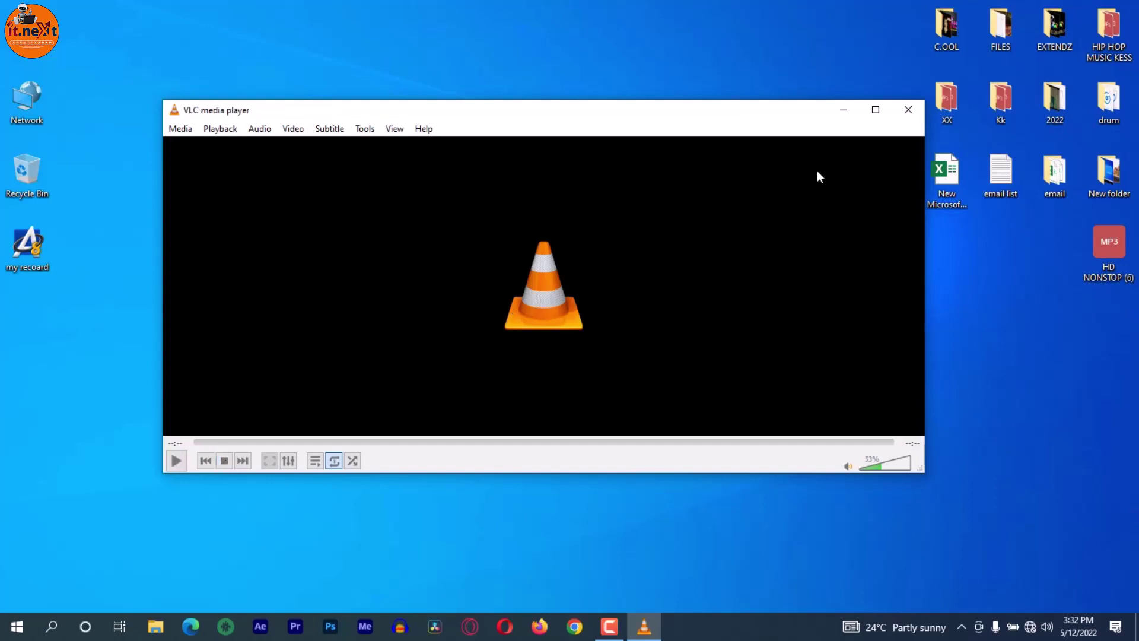
{"action": "left_click", "coordinate": [920, 109]}
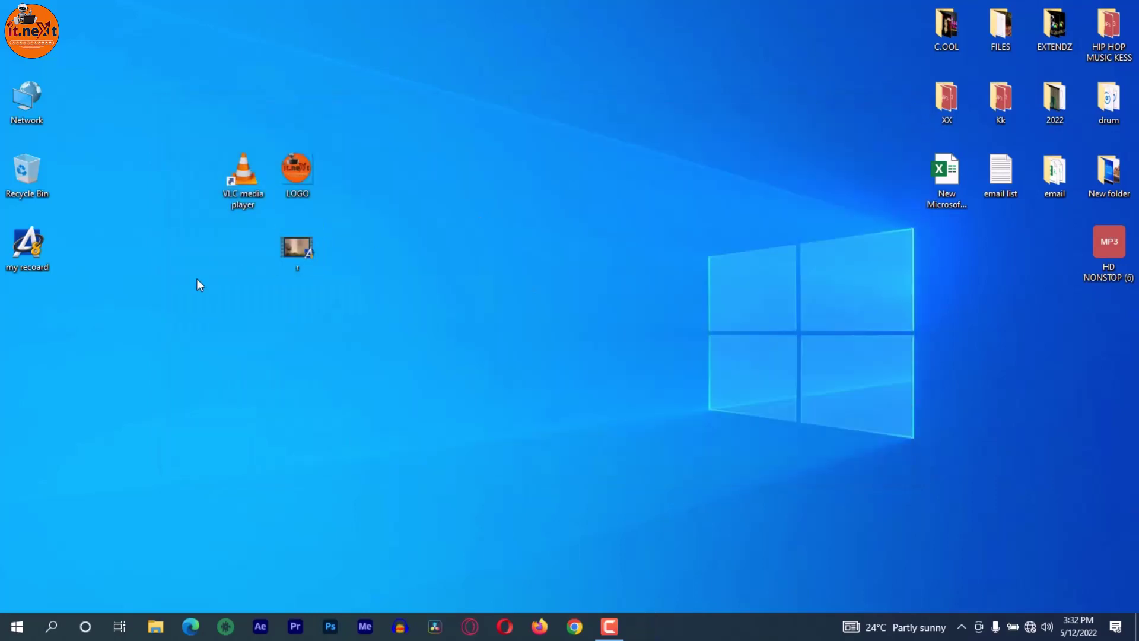
Move the my recoard icon, play the robin video r.mp4 in VLC, and pause it
{"action": "left_click_drag", "start_coordinate": [16, 271], "coordinate": [187, 305]}
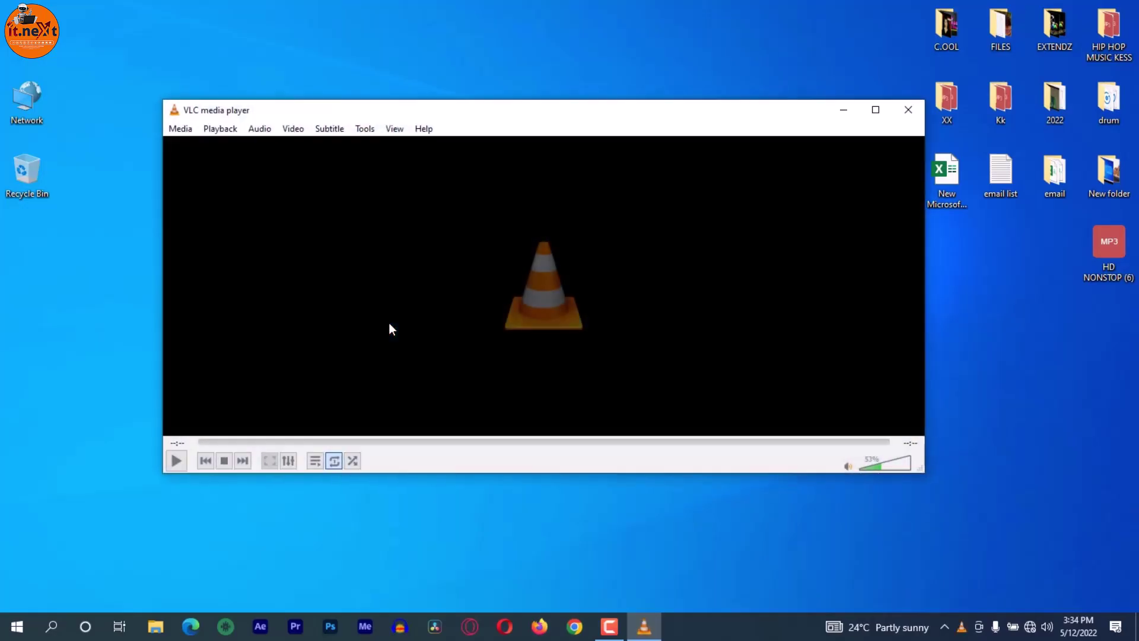
{"action": "left_click_drag", "start_coordinate": [512, 116], "coordinate": [520, 95]}
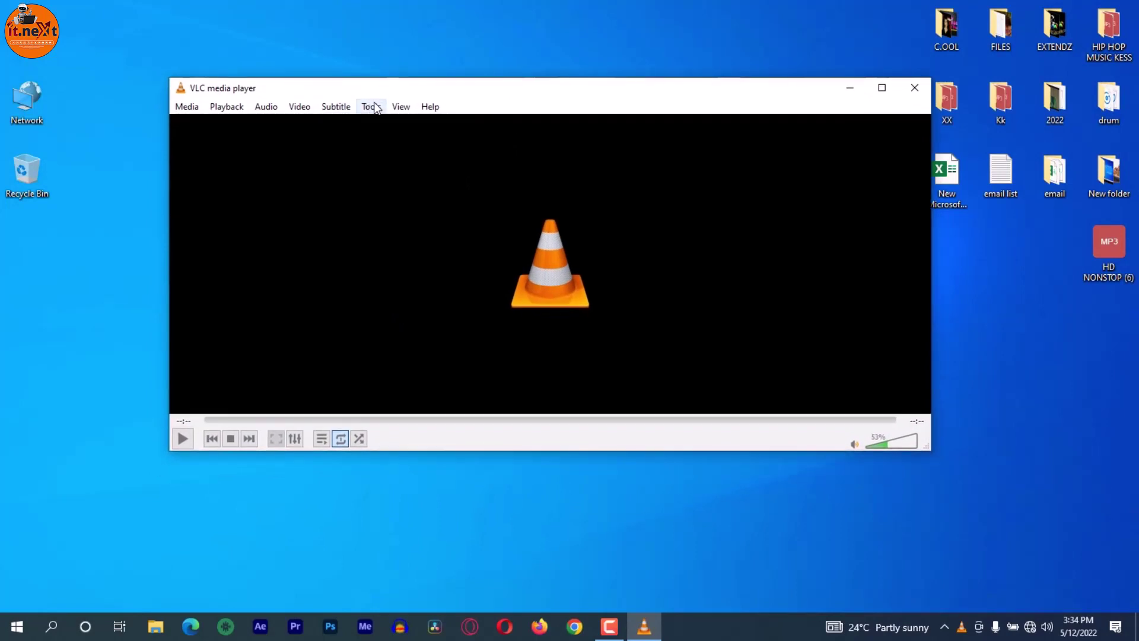
{"action": "left_click_drag", "start_coordinate": [450, 91], "coordinate": [603, 171]}
{"action": "double_click", "coordinate": [298, 251]}
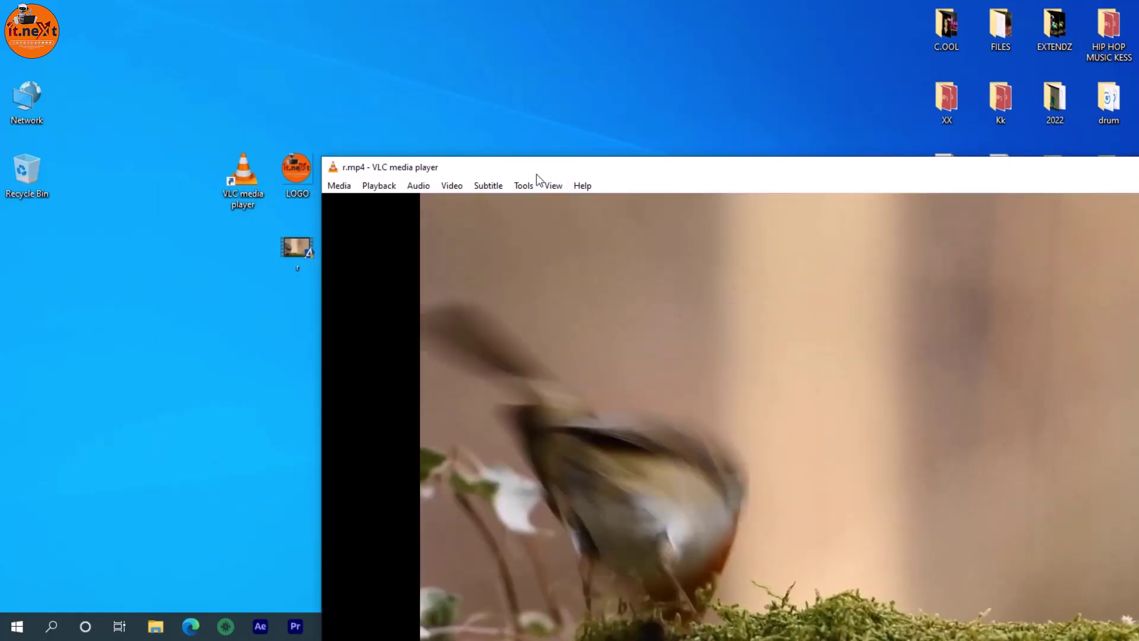
{"action": "mouse_move", "coordinate": [536, 173]}
{"action": "left_mouse_down"}
{"action": "mouse_move", "coordinate": [369, 102]}
{"action": "mouse_move", "coordinate": [247, 6]}
{"action": "mouse_move", "coordinate": [230, 9]}
{"action": "left_mouse_up"}
{"action": "key", "text": "space"}
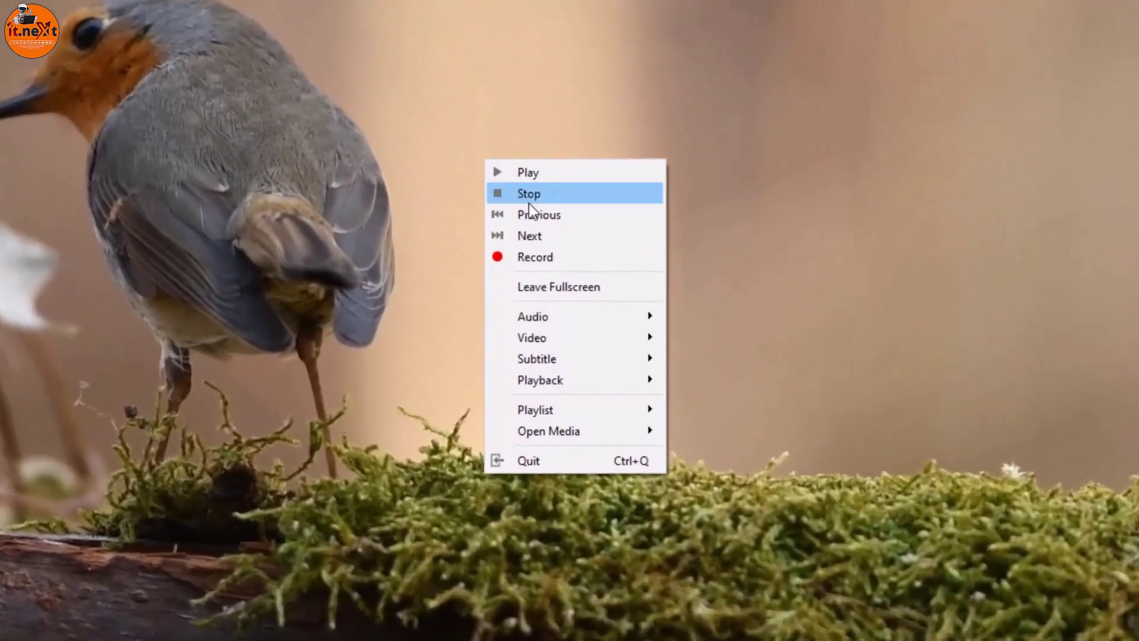
{"action": "mouse_move", "coordinate": [611, 342]}
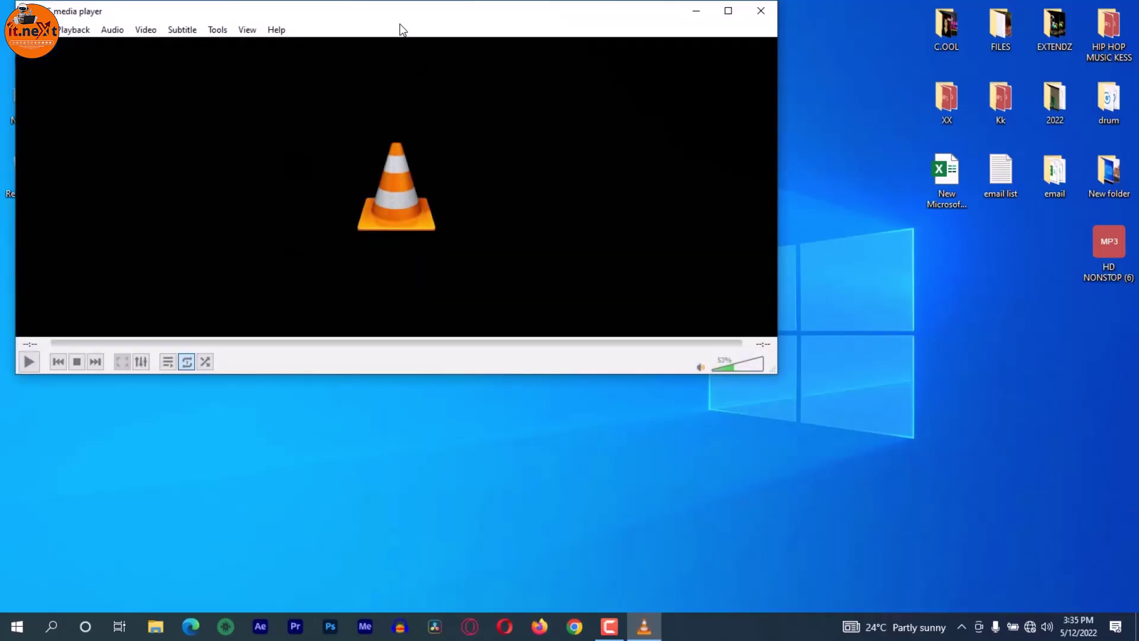
Drop r.mp4 into VLC, move the window to the top-left, and pause at 00:05
{"action": "mouse_move", "coordinate": [401, 23]}
{"action": "left_mouse_down"}
{"action": "mouse_move", "coordinate": [544, 66]}
{"action": "mouse_move", "coordinate": [645, 129]}
{"action": "mouse_move", "coordinate": [692, 128]}
{"action": "left_mouse_up"}
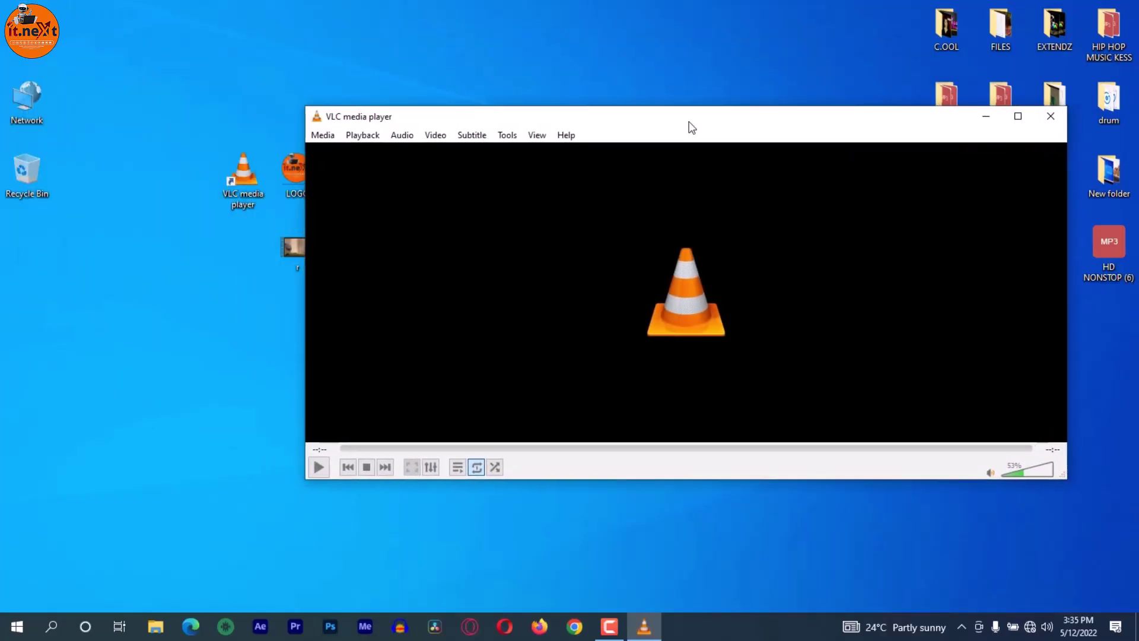
{"action": "left_click_drag", "start_coordinate": [294, 247], "coordinate": [440, 271]}
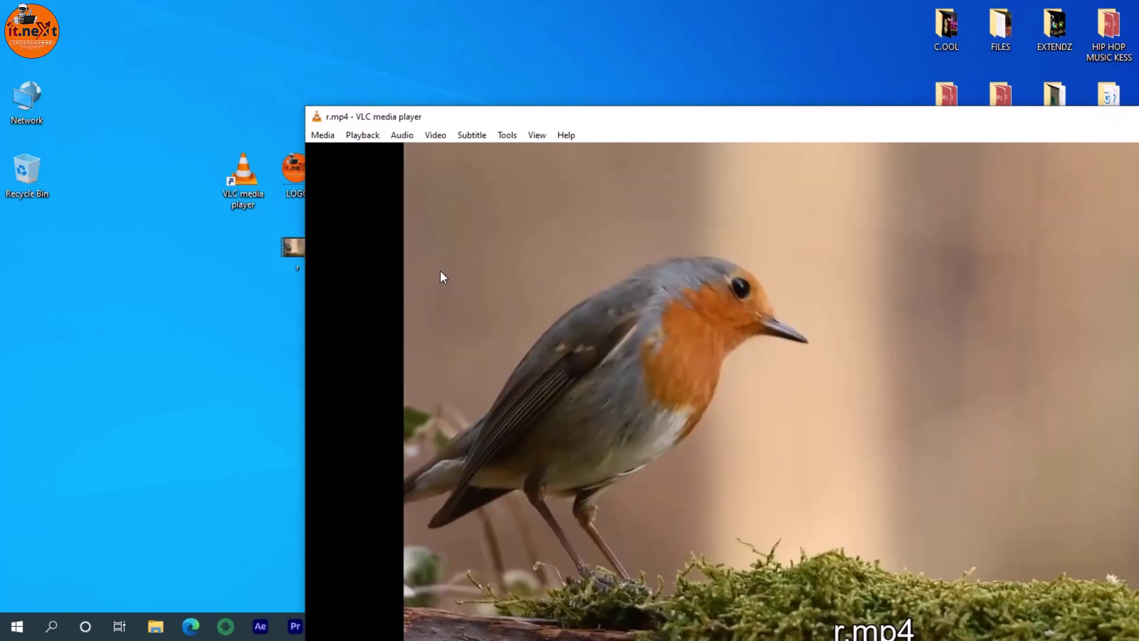
{"action": "mouse_move", "coordinate": [676, 121]}
{"action": "left_mouse_down"}
{"action": "mouse_move", "coordinate": [537, 34]}
{"action": "mouse_move", "coordinate": [382, 10]}
{"action": "mouse_move", "coordinate": [388, 16]}
{"action": "left_mouse_up"}
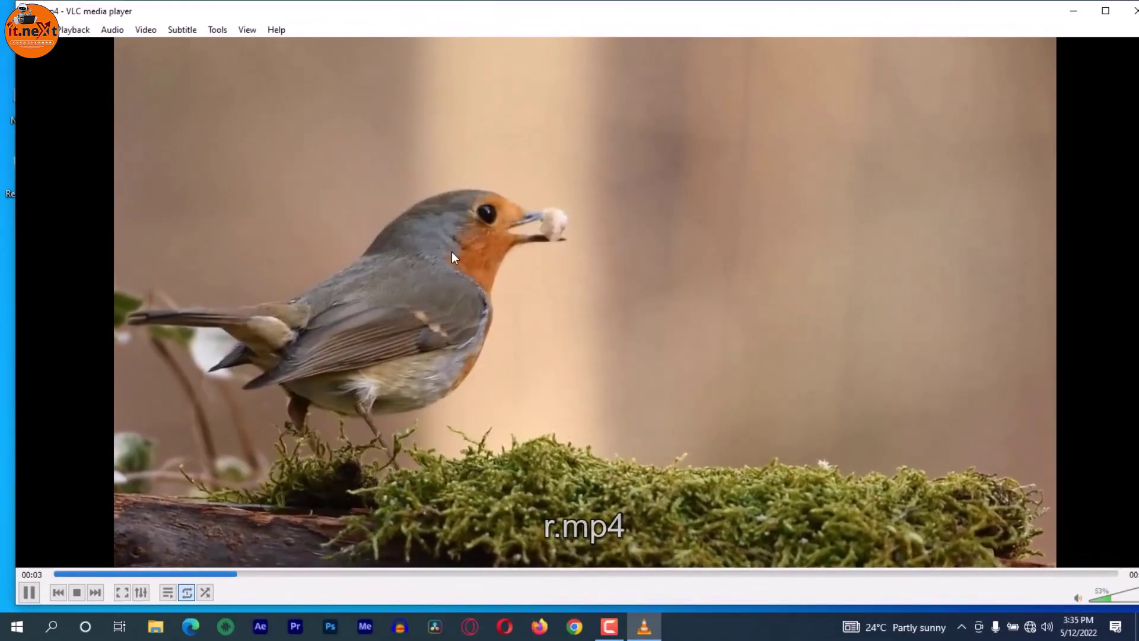
{"action": "left_click", "coordinate": [451, 251]}
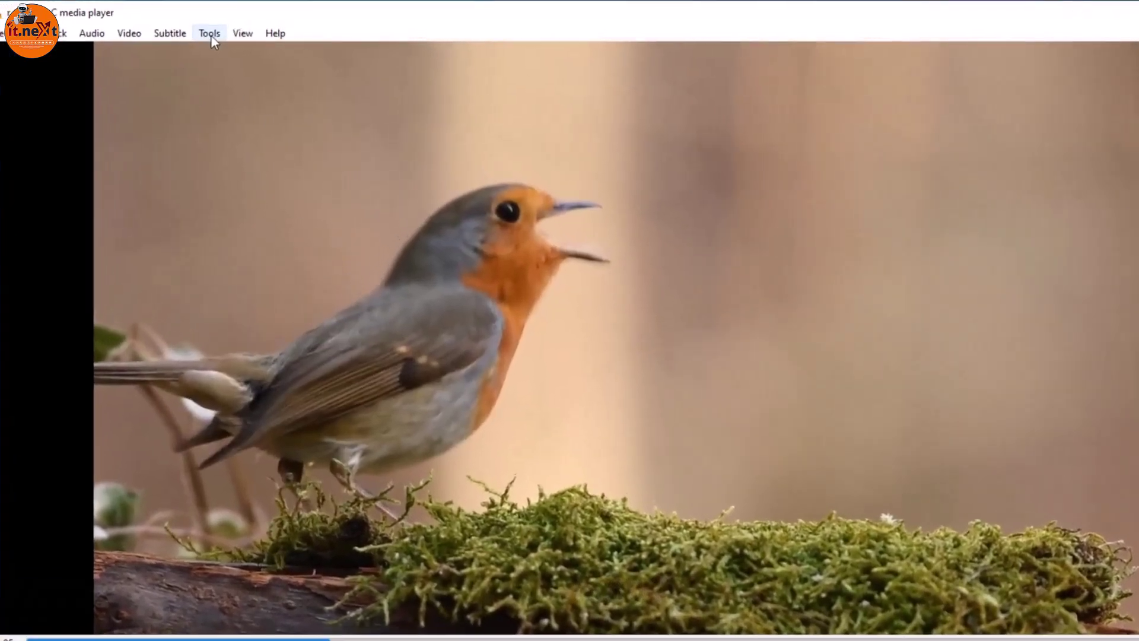
{"action": "left_click", "coordinate": [217, 31]}
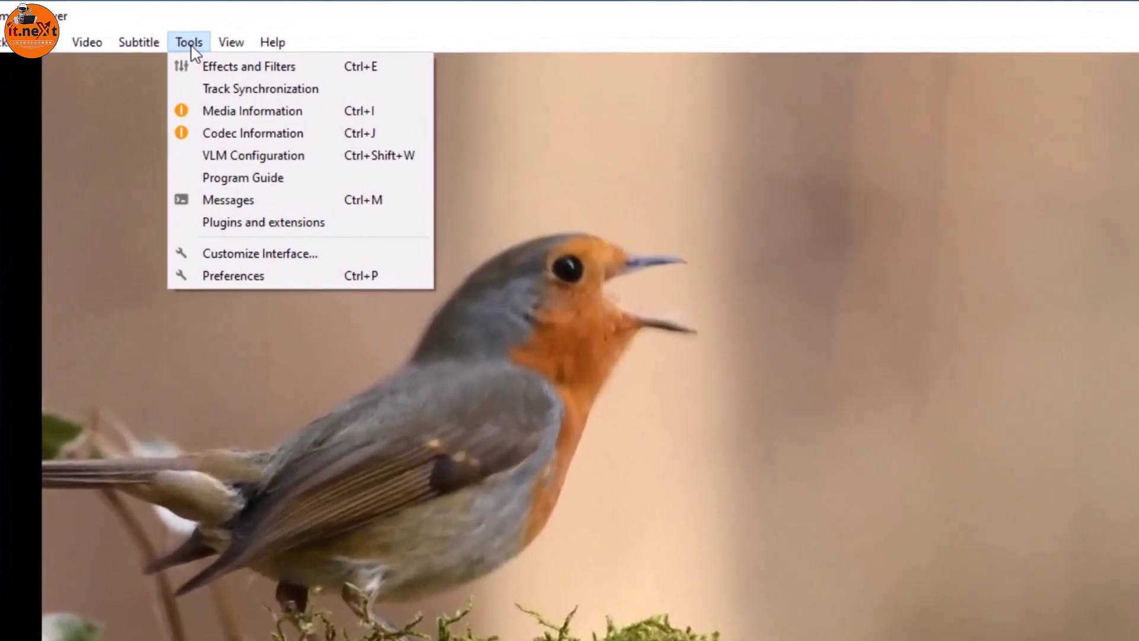
Open Adjustments and Effects and browse the Video Effects and Synchronization tabs
{"action": "left_click", "coordinate": [245, 66]}
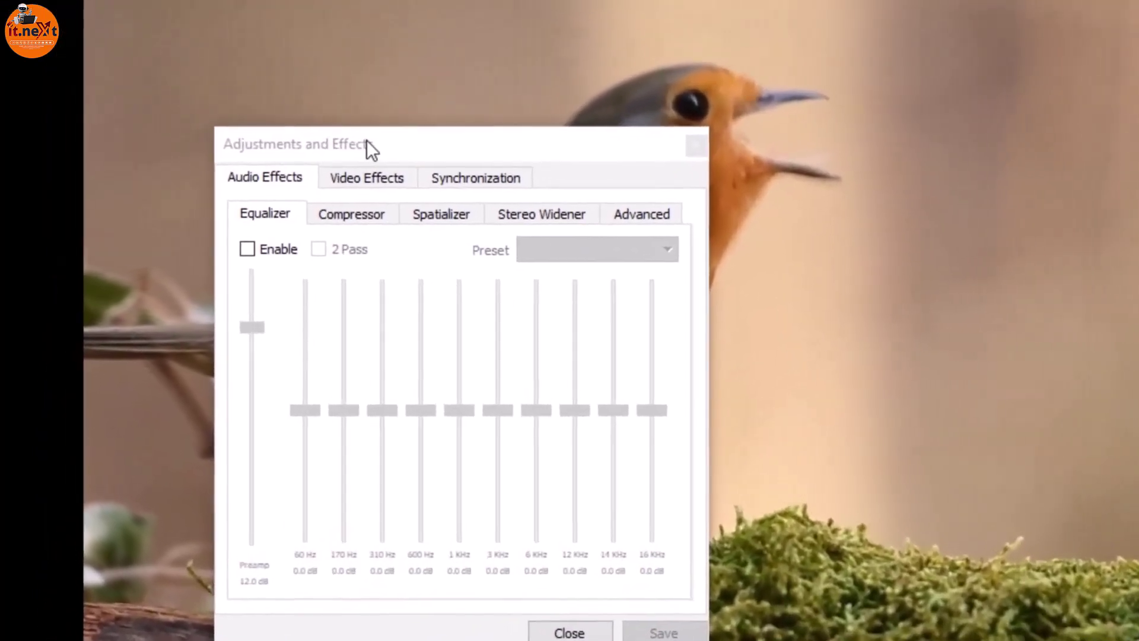
{"action": "left_click", "coordinate": [397, 127]}
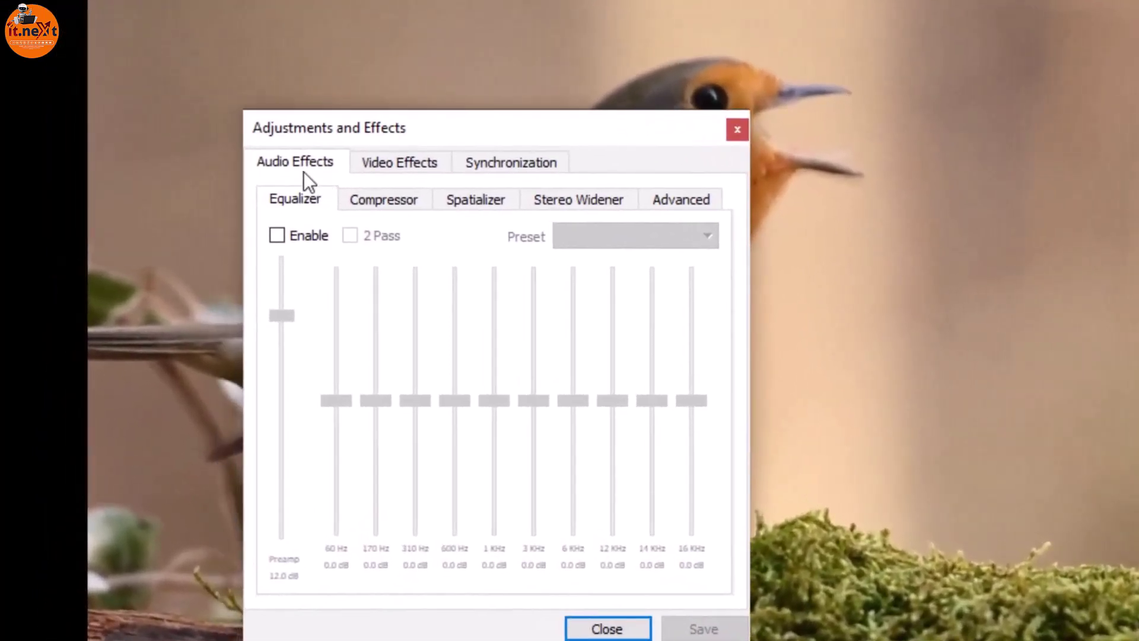
{"action": "left_click", "coordinate": [390, 160]}
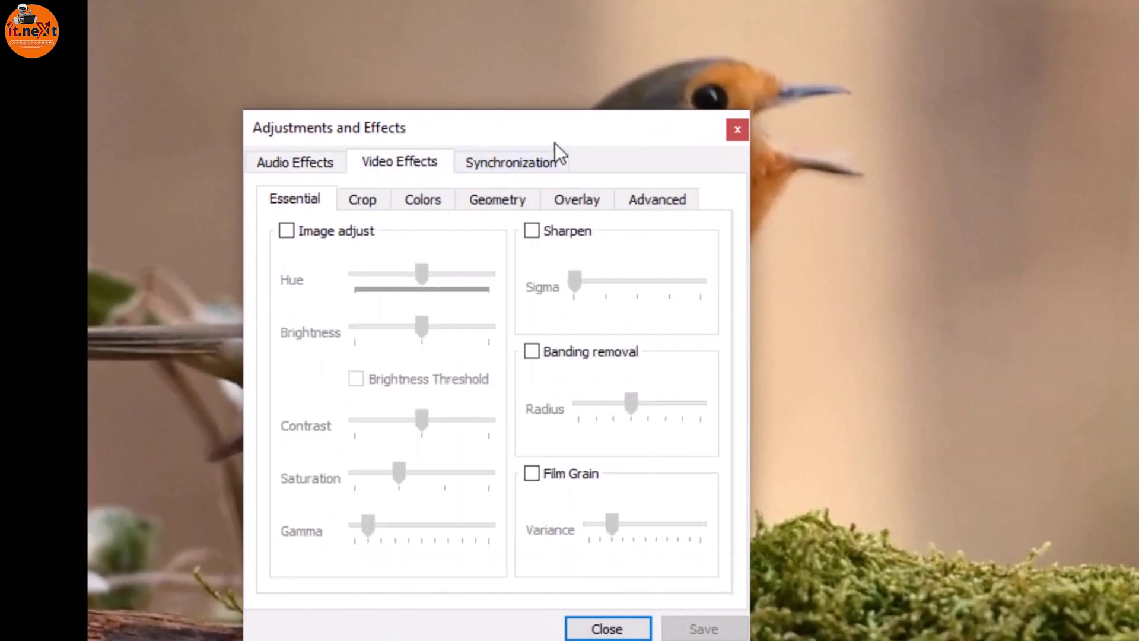
{"action": "left_click", "coordinate": [508, 166]}
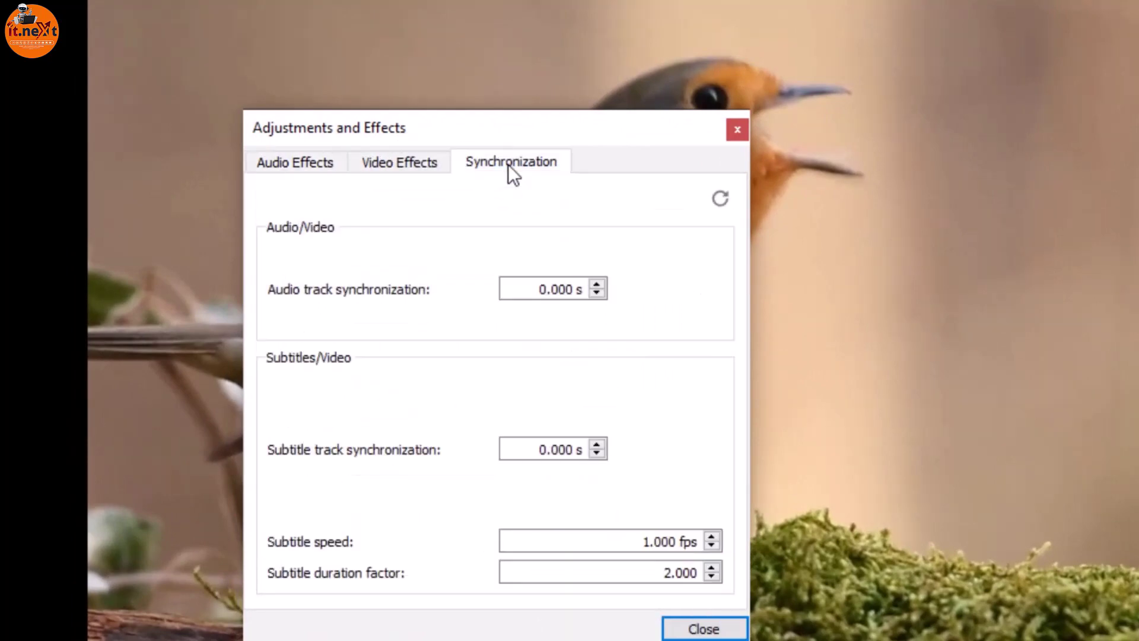
{"action": "left_click", "coordinate": [315, 159]}
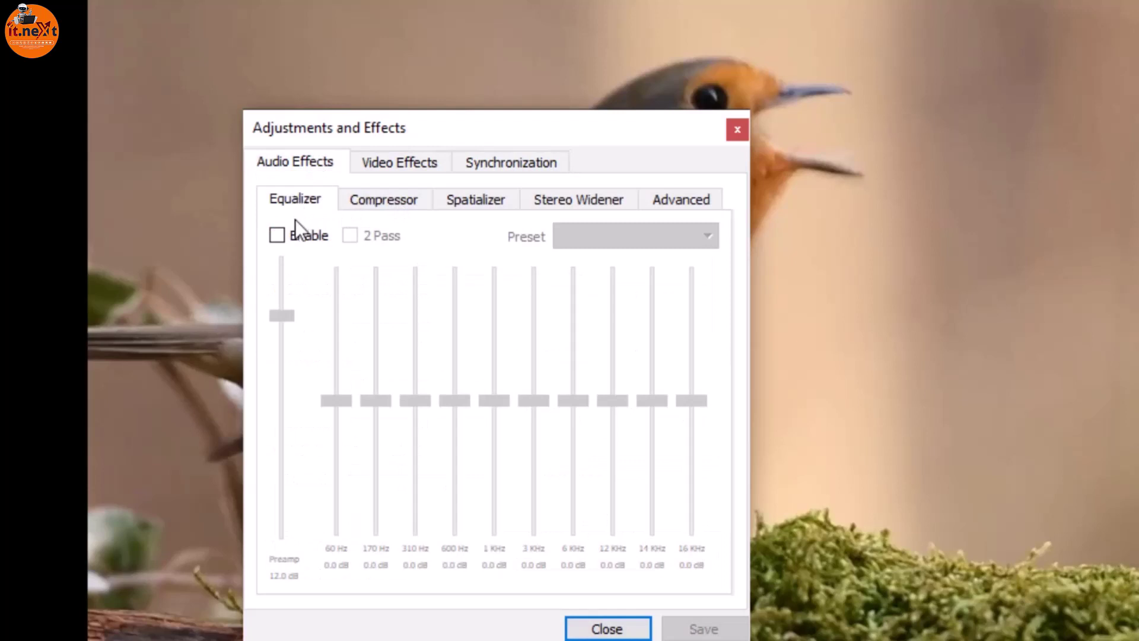
Enable the equalizer, boosting 16 KHz to 11.0 dB and lowering the mids, without choosing a preset
{"action": "left_click", "coordinate": [276, 236]}
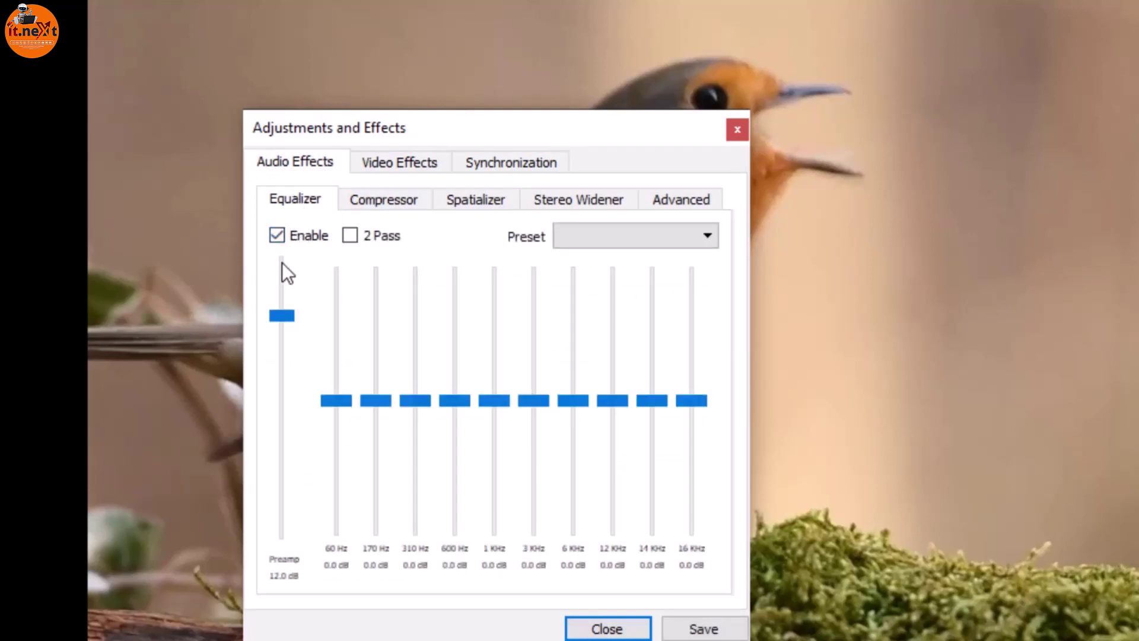
{"action": "left_click_drag", "start_coordinate": [690, 397], "coordinate": [691, 336]}
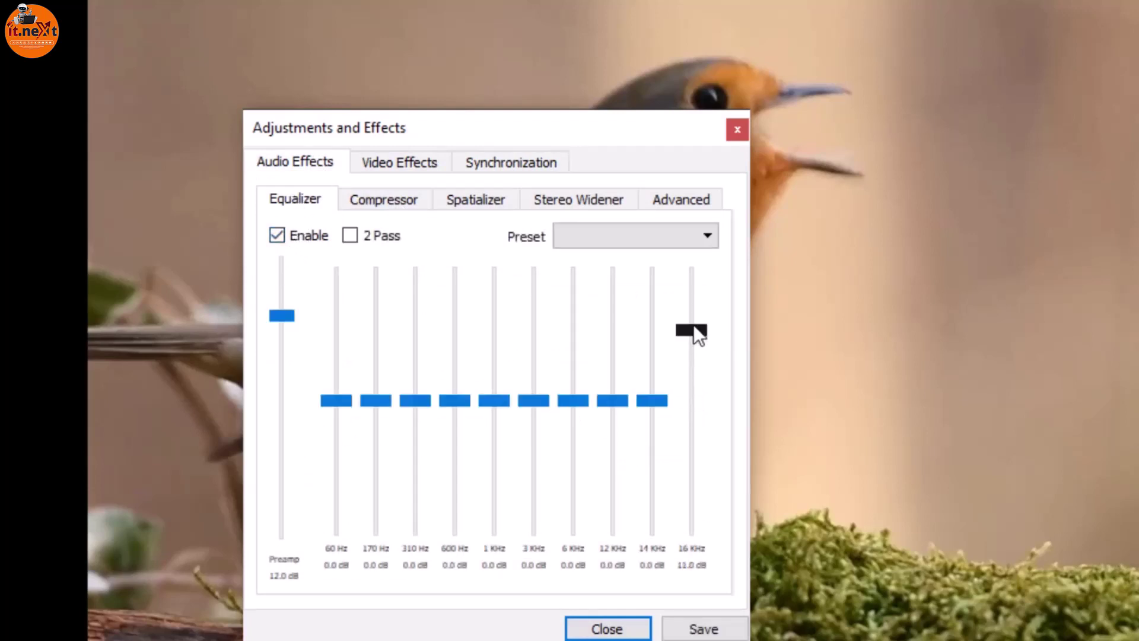
{"action": "left_click_drag", "start_coordinate": [652, 399], "coordinate": [653, 404]}
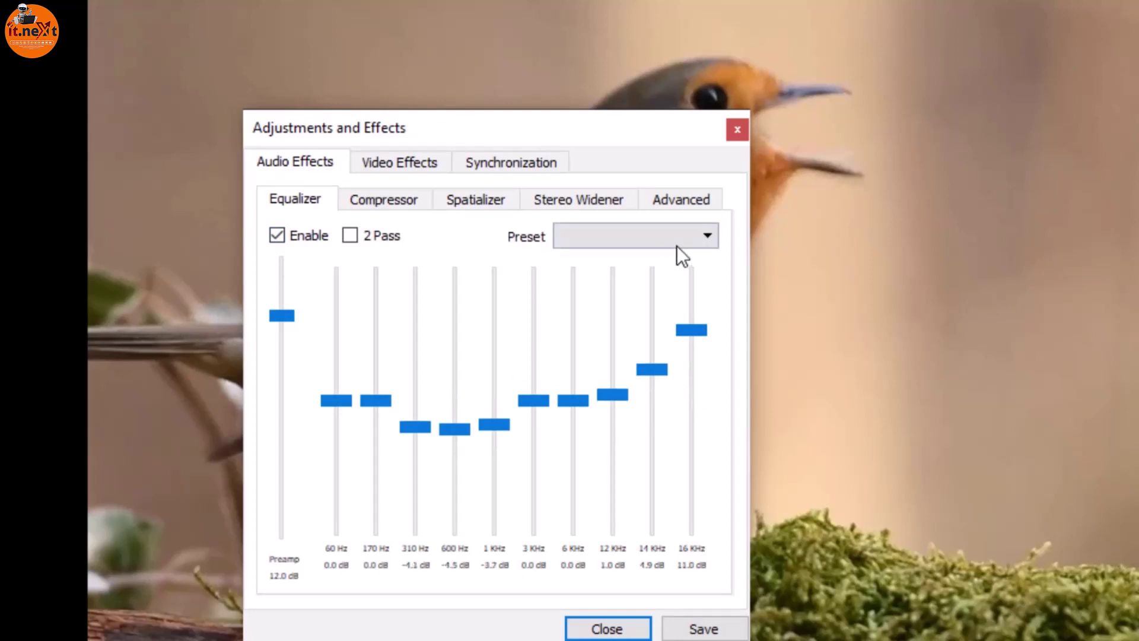
{"action": "left_click", "coordinate": [682, 240]}
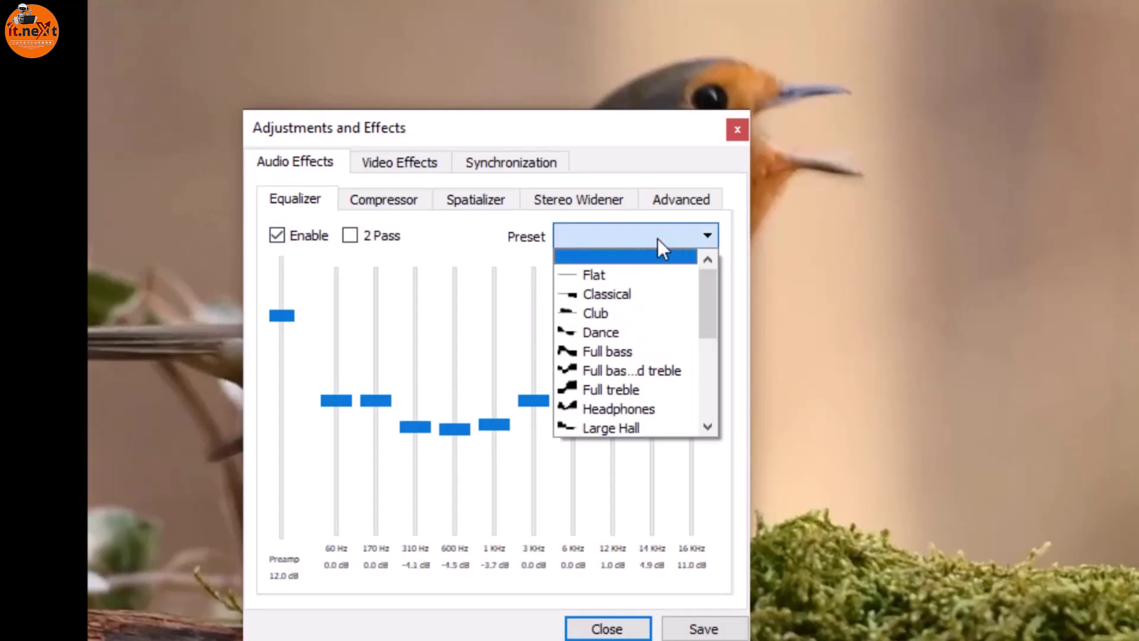
{"action": "mouse_move", "coordinate": [711, 289]}
{"action": "left_mouse_down"}
{"action": "mouse_move", "coordinate": [710, 386]}
{"action": "mouse_move", "coordinate": [717, 264]}
{"action": "left_mouse_up"}
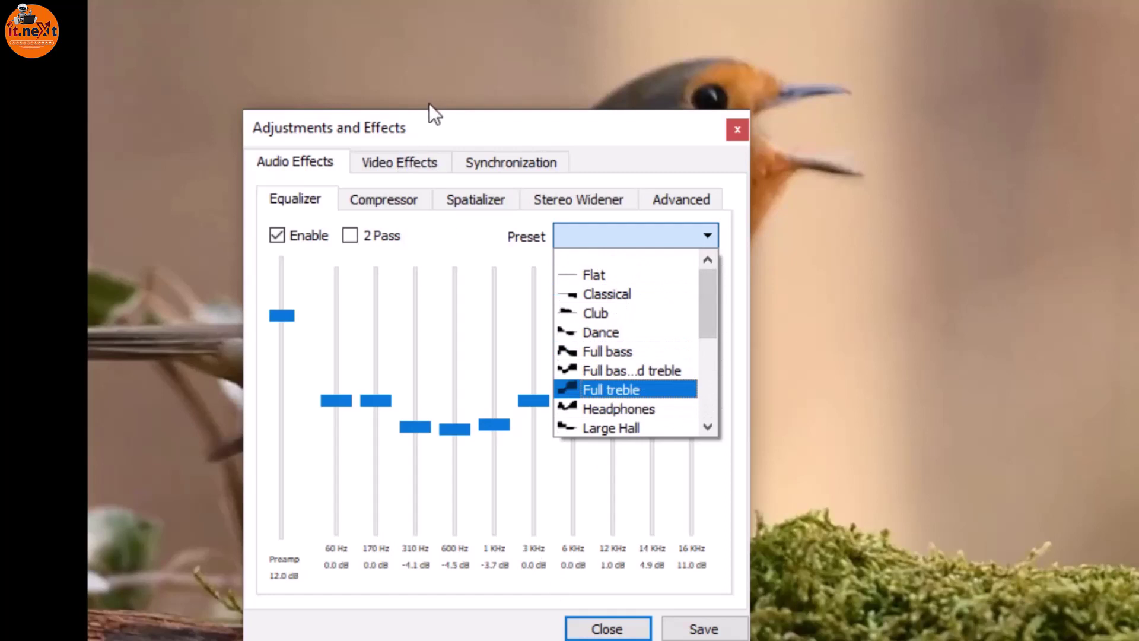
{"action": "left_click", "coordinate": [436, 126]}
{"action": "left_click", "coordinate": [410, 169]}
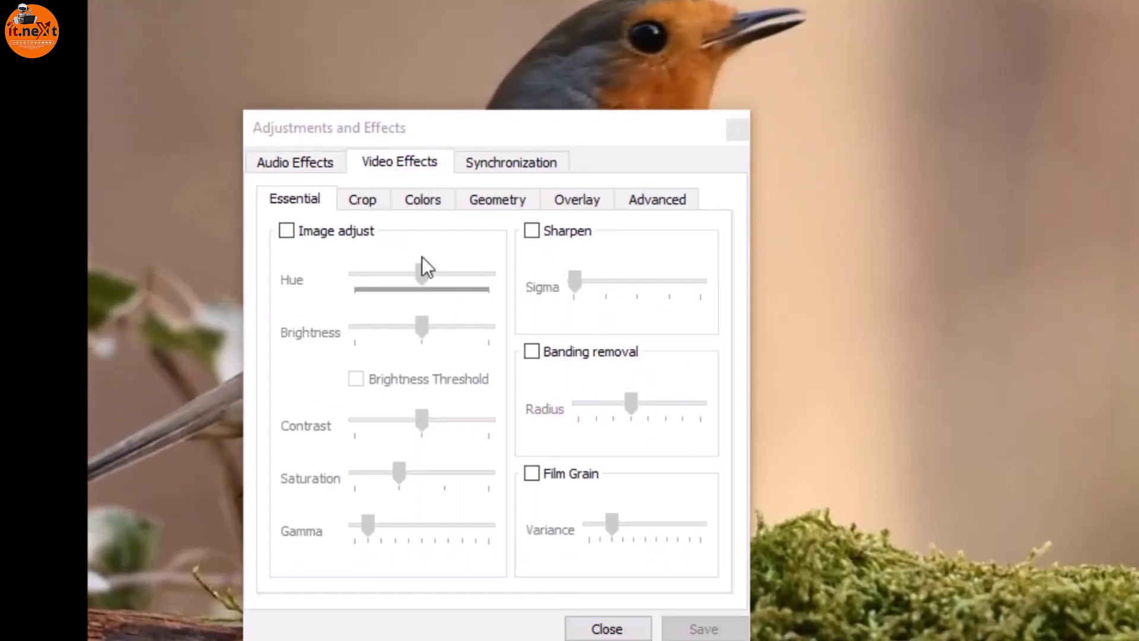
Enable Image adjust, shift the hue toward pink and change the contrast, then close the effects window
{"action": "left_click_drag", "start_coordinate": [543, 129], "coordinate": [750, 92]}
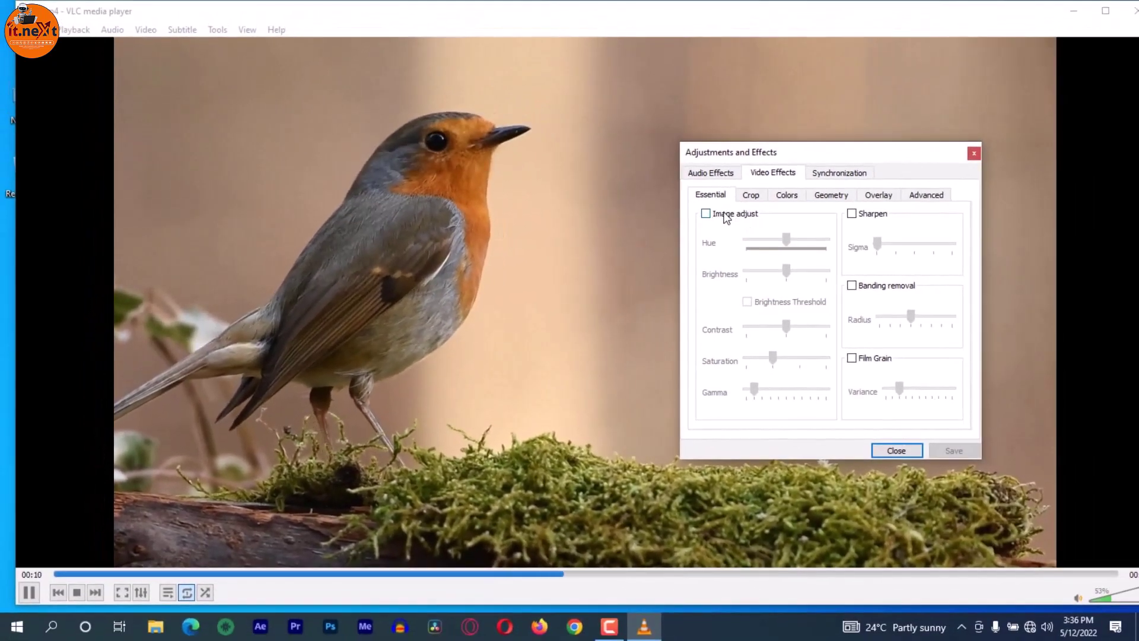
{"action": "left_click", "coordinate": [724, 215]}
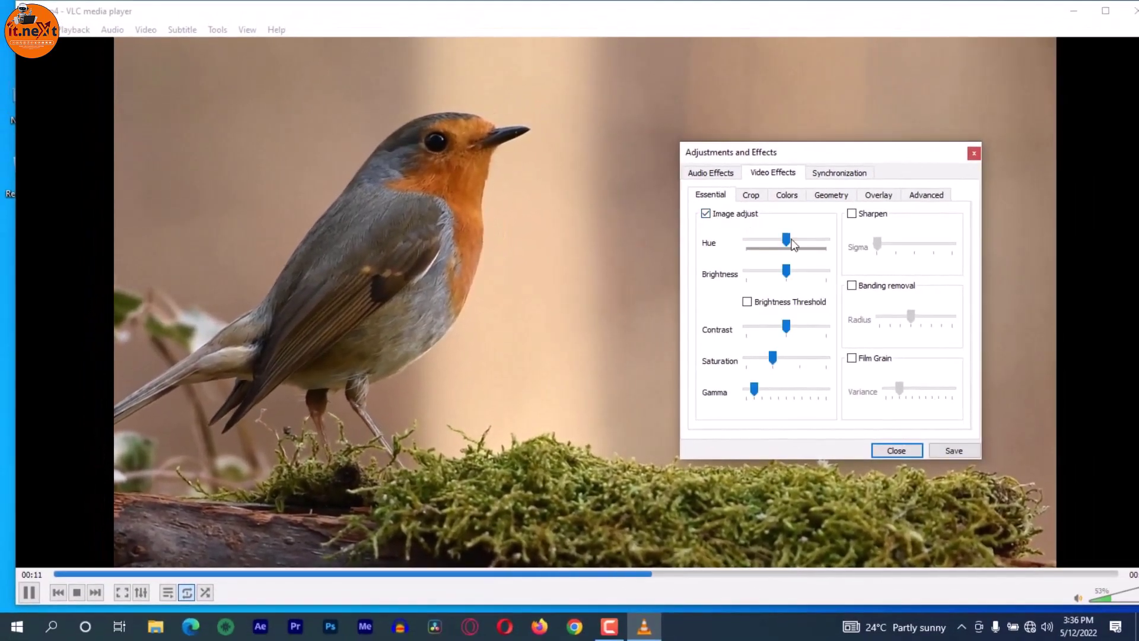
{"action": "mouse_move", "coordinate": [786, 240]}
{"action": "left_mouse_down"}
{"action": "mouse_move", "coordinate": [800, 239]}
{"action": "mouse_move", "coordinate": [789, 240]}
{"action": "mouse_move", "coordinate": [797, 273]}
{"action": "mouse_move", "coordinate": [782, 272]}
{"action": "left_mouse_up"}
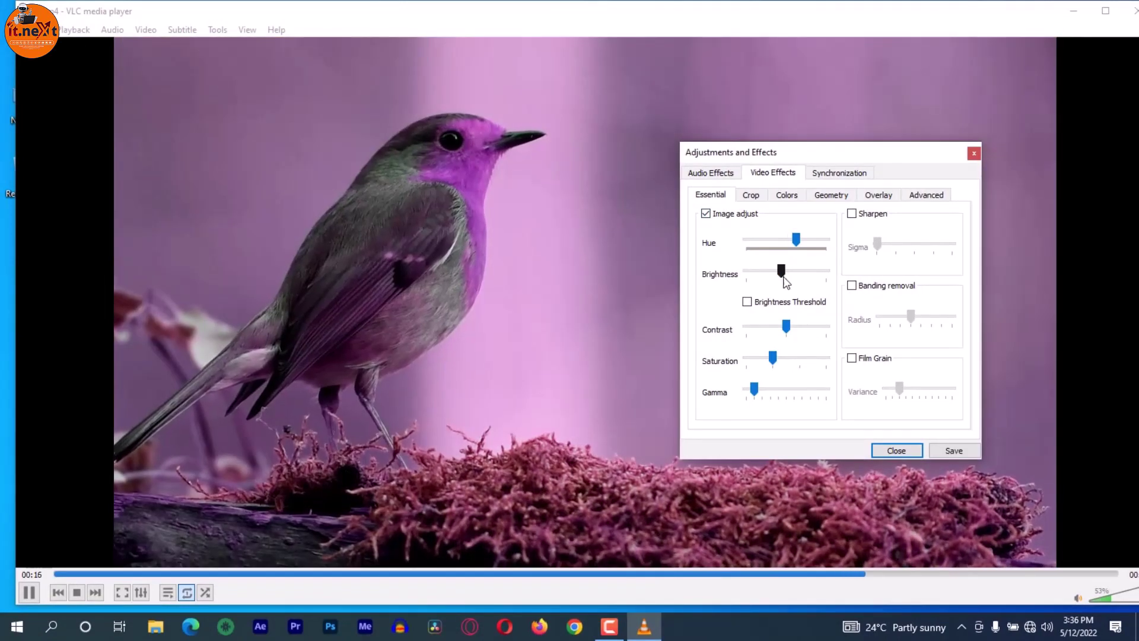
{"action": "mouse_move", "coordinate": [786, 334]}
{"action": "left_mouse_down"}
{"action": "mouse_move", "coordinate": [801, 332]}
{"action": "mouse_move", "coordinate": [780, 332]}
{"action": "mouse_move", "coordinate": [756, 359]}
{"action": "left_mouse_up"}
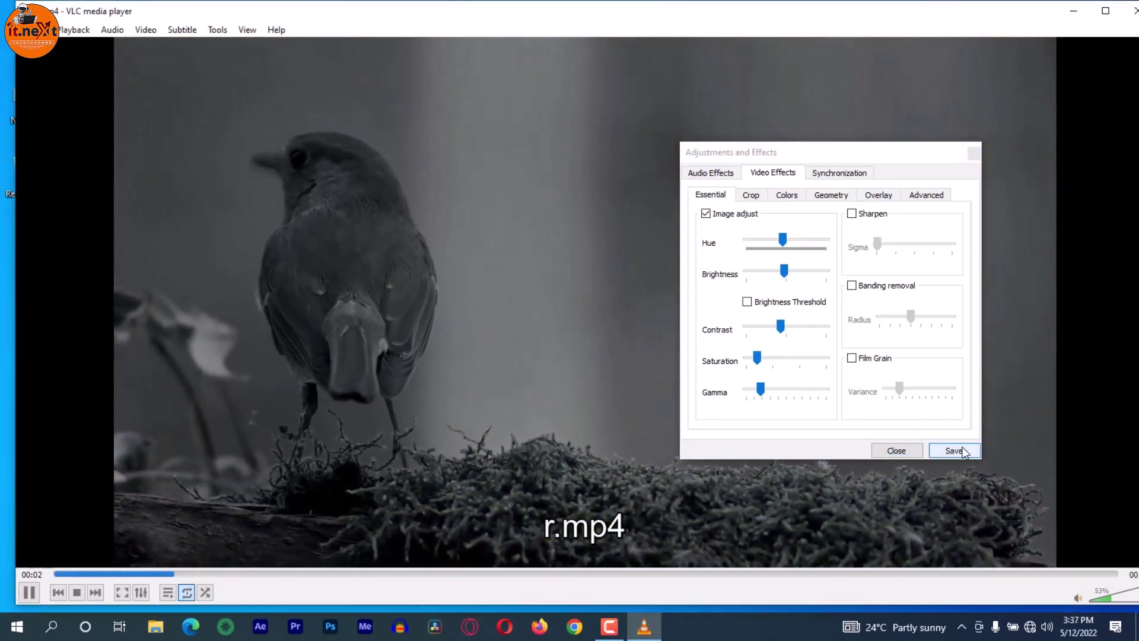
{"action": "left_click", "coordinate": [974, 155]}
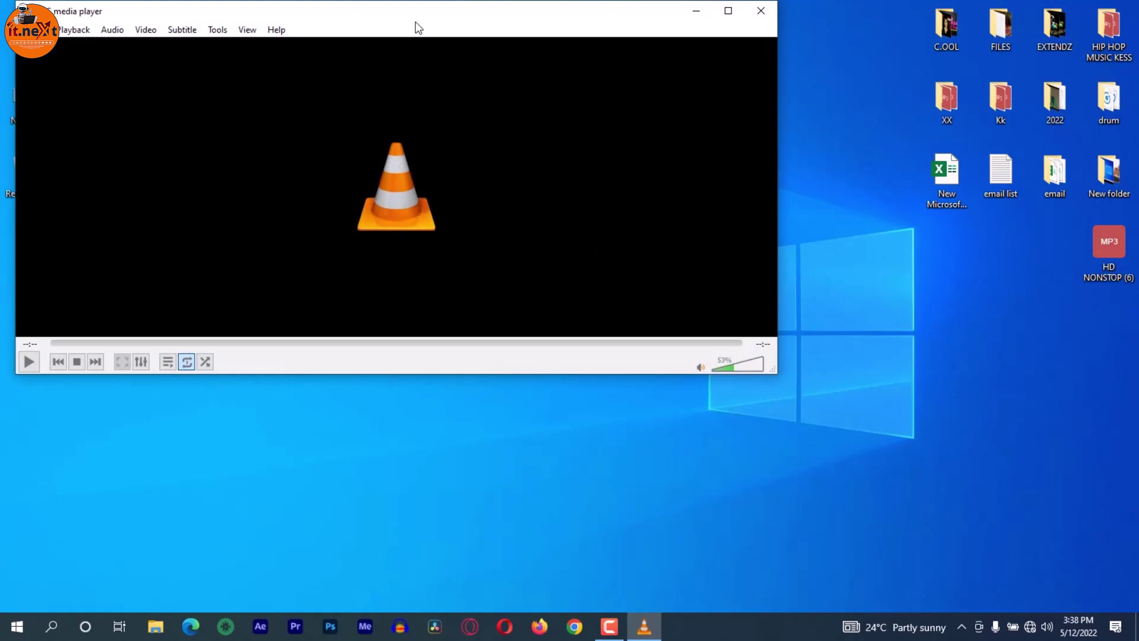
Drop the robin video r.mp4 into the player and maximize the window
{"action": "mouse_move", "coordinate": [417, 19]}
{"action": "left_mouse_down"}
{"action": "mouse_move", "coordinate": [564, 51]}
{"action": "mouse_move", "coordinate": [635, 162]}
{"action": "mouse_move", "coordinate": [690, 190]}
{"action": "left_mouse_up"}
{"action": "left_click_drag", "start_coordinate": [435, 188], "coordinate": [488, 190]}
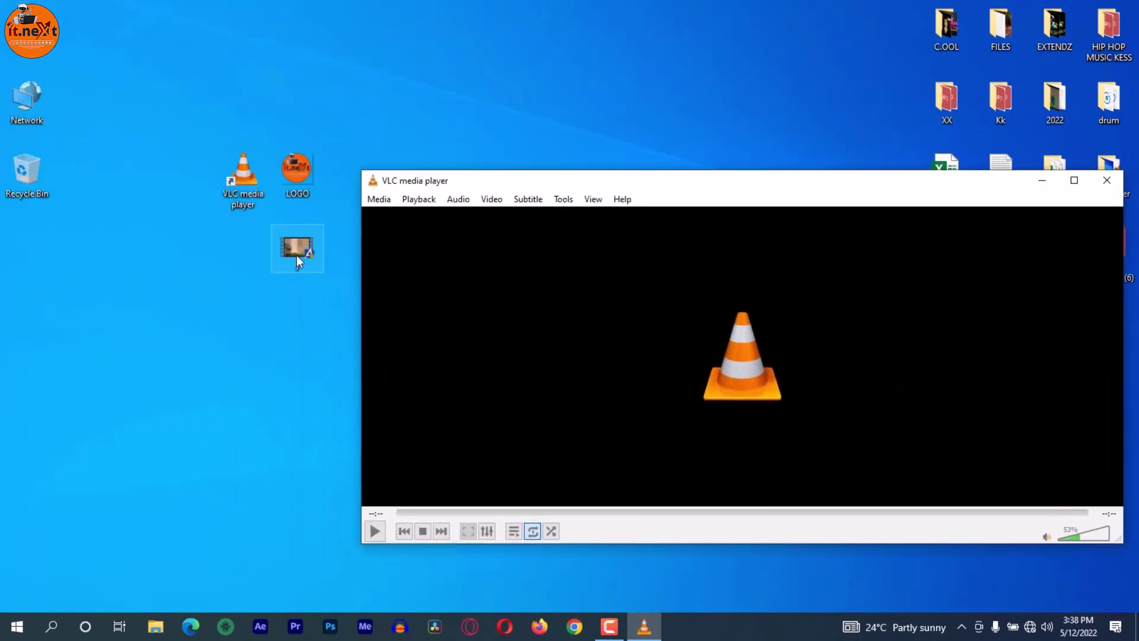
{"action": "left_click_drag", "start_coordinate": [297, 254], "coordinate": [450, 275]}
{"action": "left_click", "coordinate": [588, 191]}
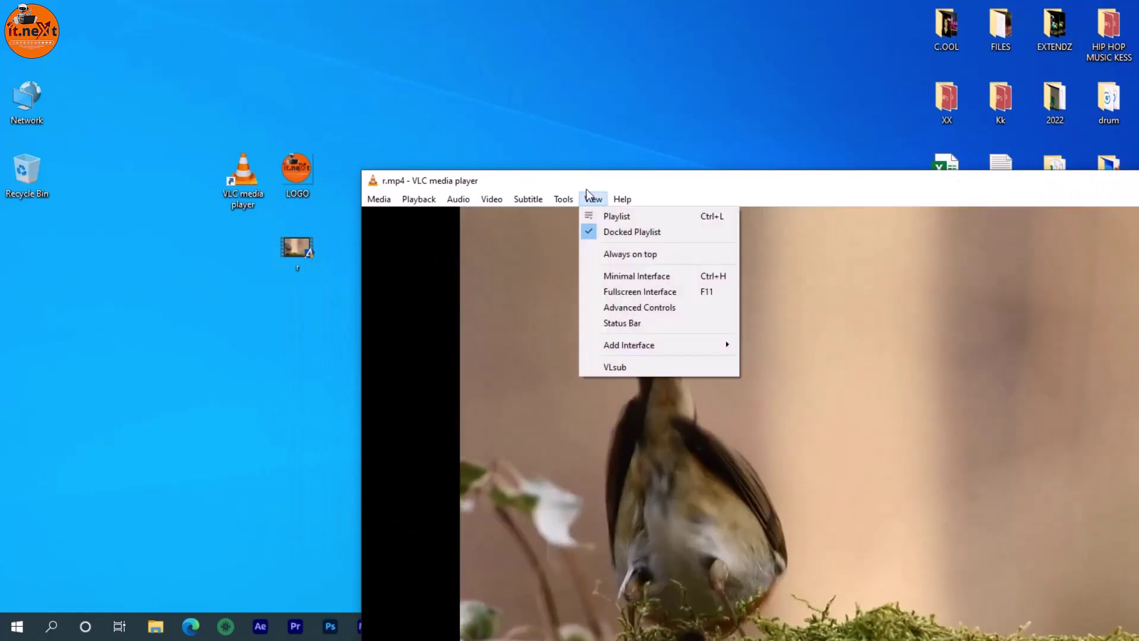
{"action": "left_click", "coordinate": [457, 158]}
{"action": "mouse_move", "coordinate": [468, 178]}
{"action": "left_mouse_down"}
{"action": "mouse_move", "coordinate": [459, 179]}
{"action": "mouse_move", "coordinate": [446, 3]}
{"action": "left_mouse_up"}
Pause playback and show the Video Effects settings of Adjustments and Effects
{"action": "key", "text": "space"}
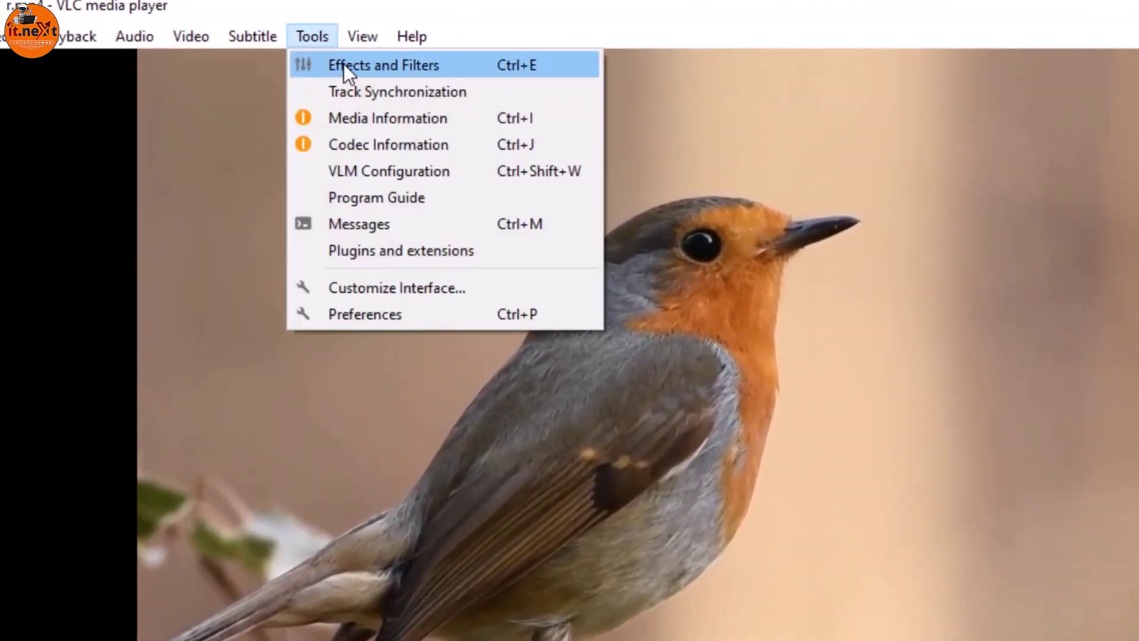
{"action": "left_click", "coordinate": [343, 63]}
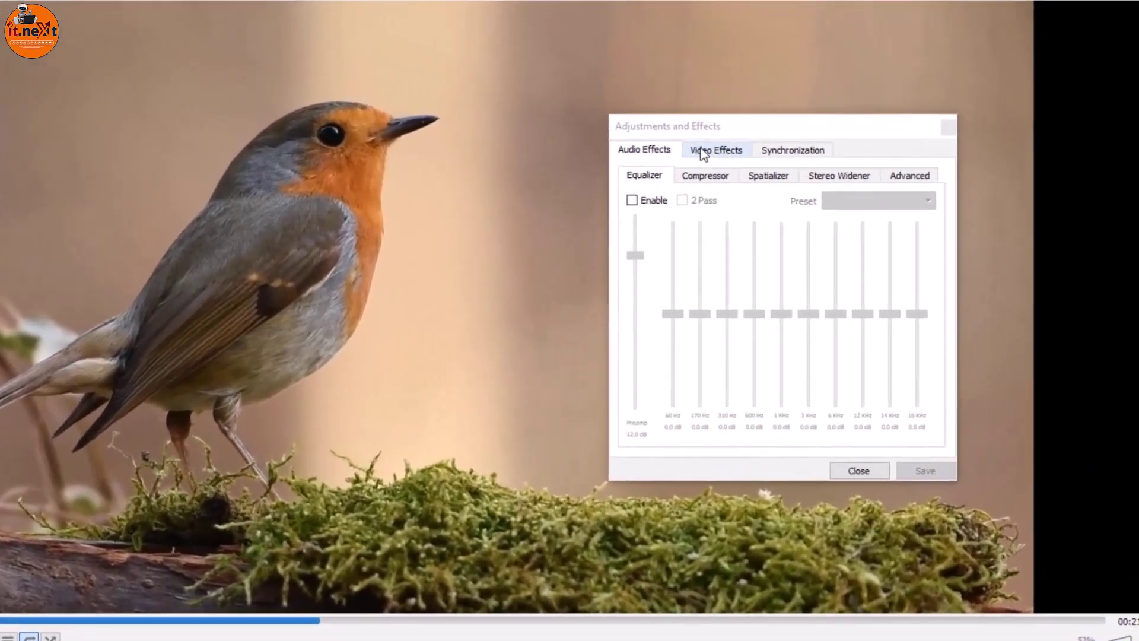
{"action": "left_click", "coordinate": [703, 152]}
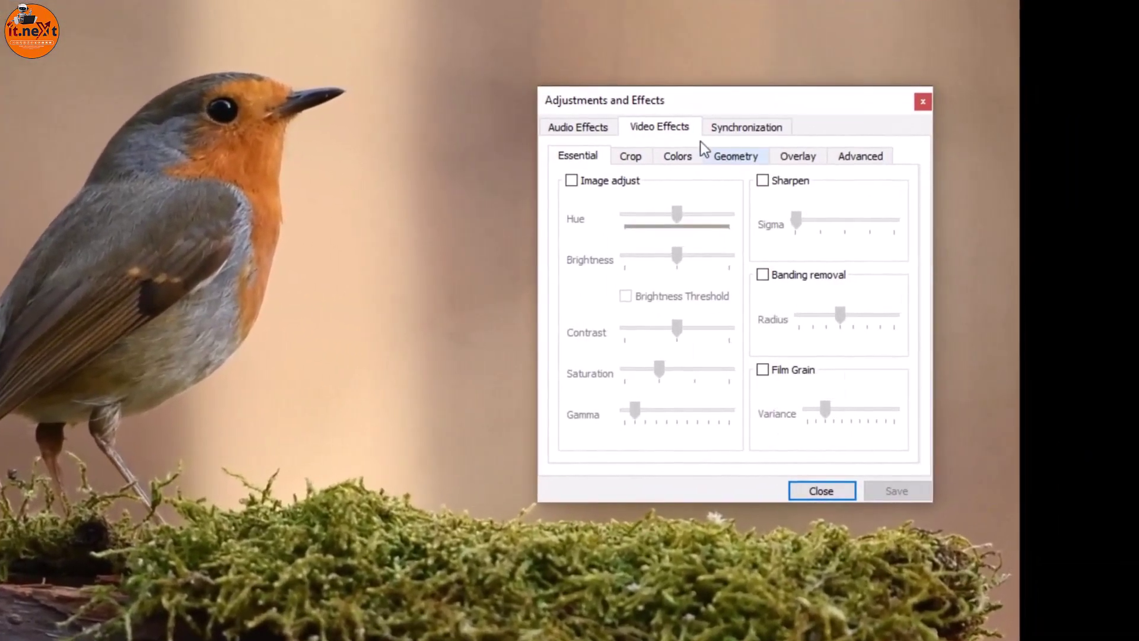
Add LOGO.png from the Desktop as a logo overlay and lower its opacity to faint
{"action": "left_click", "coordinate": [797, 158]}
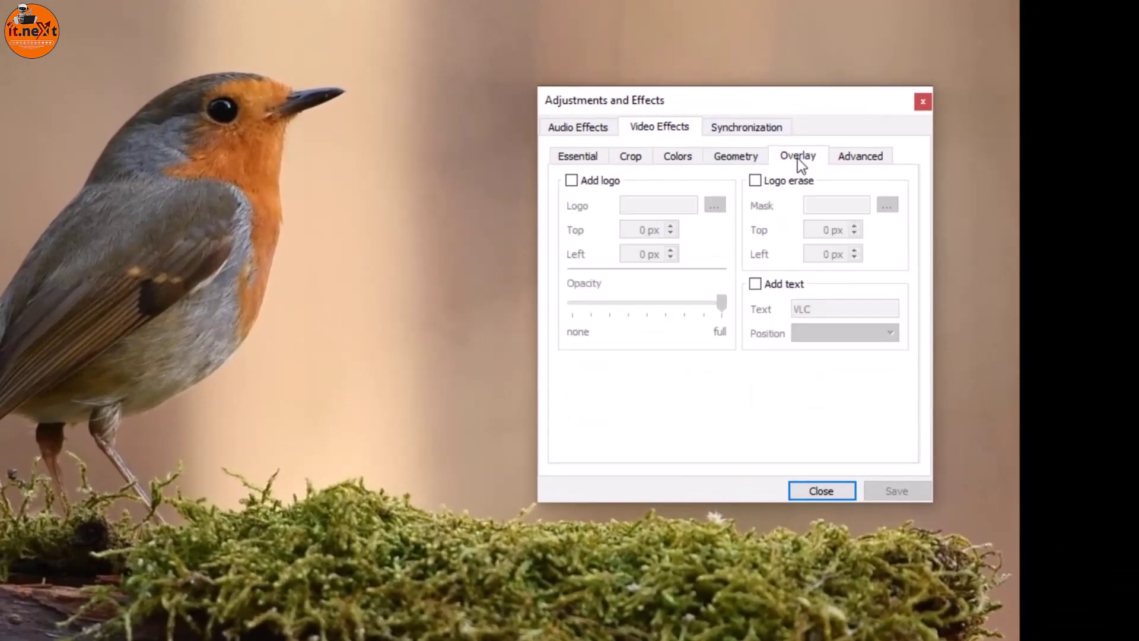
{"action": "left_click", "coordinate": [571, 181]}
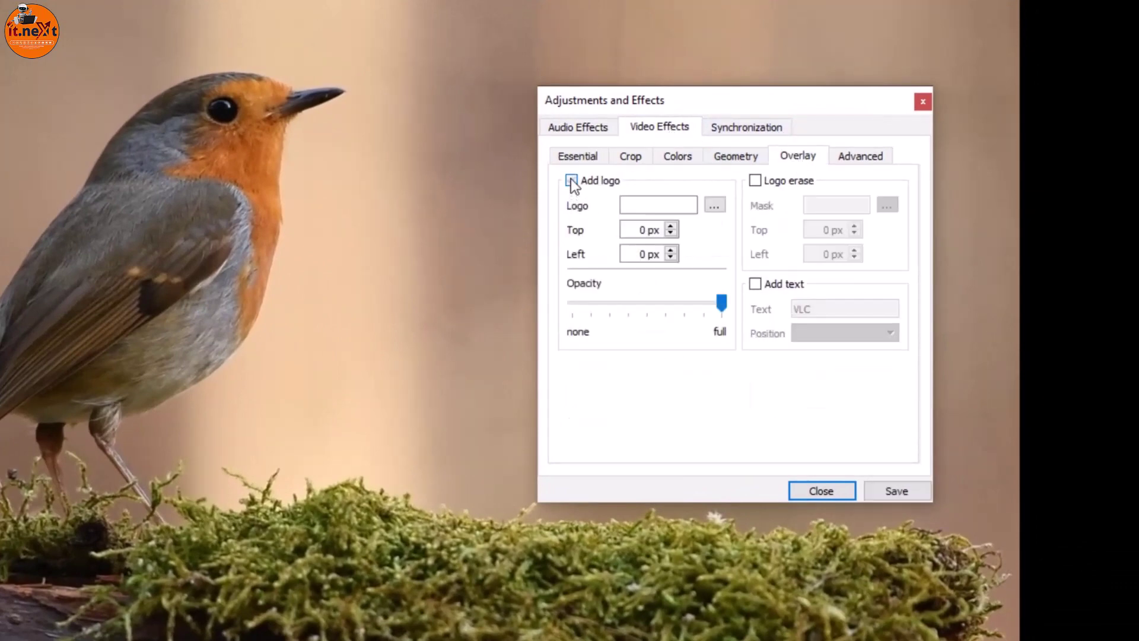
{"action": "left_click", "coordinate": [715, 205]}
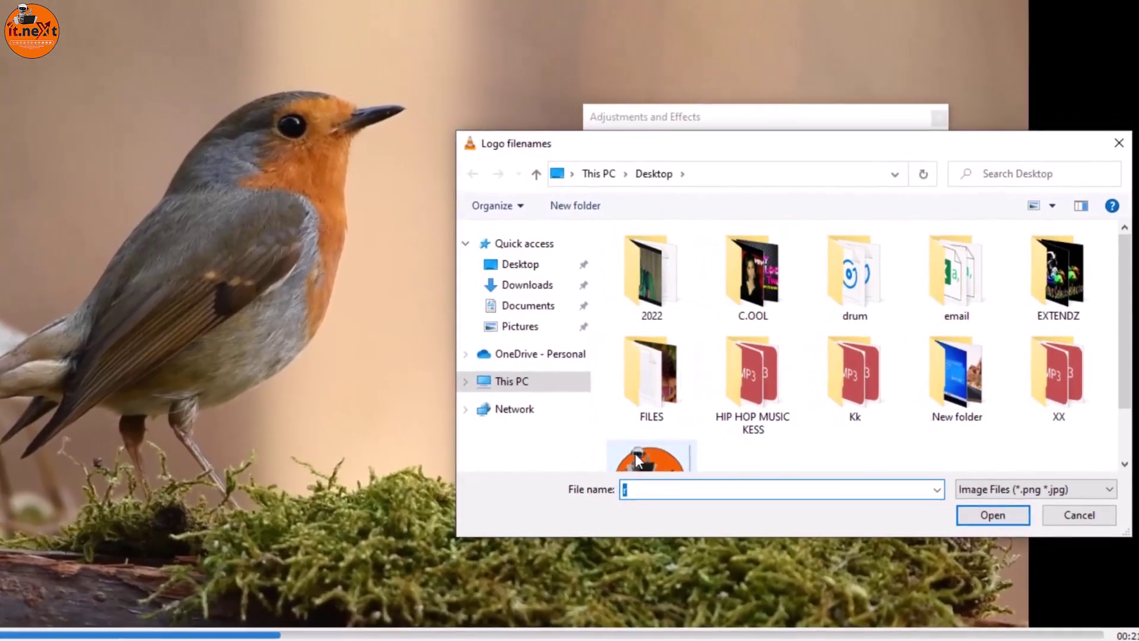
{"action": "double_click", "coordinate": [635, 453]}
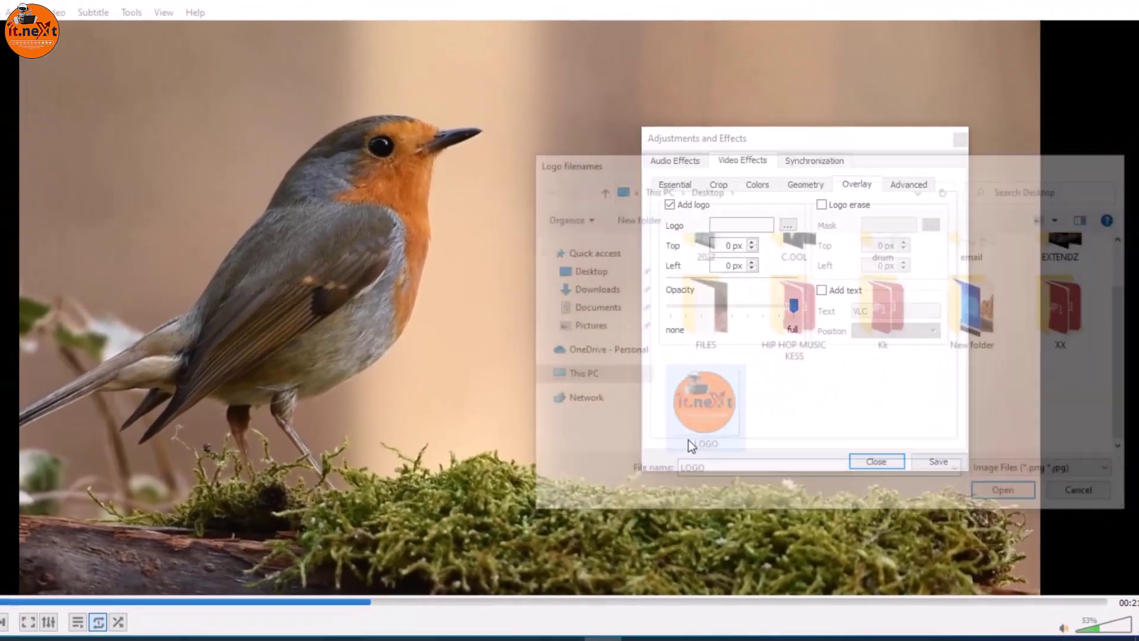
{"action": "left_click_drag", "start_coordinate": [819, 306], "coordinate": [736, 315]}
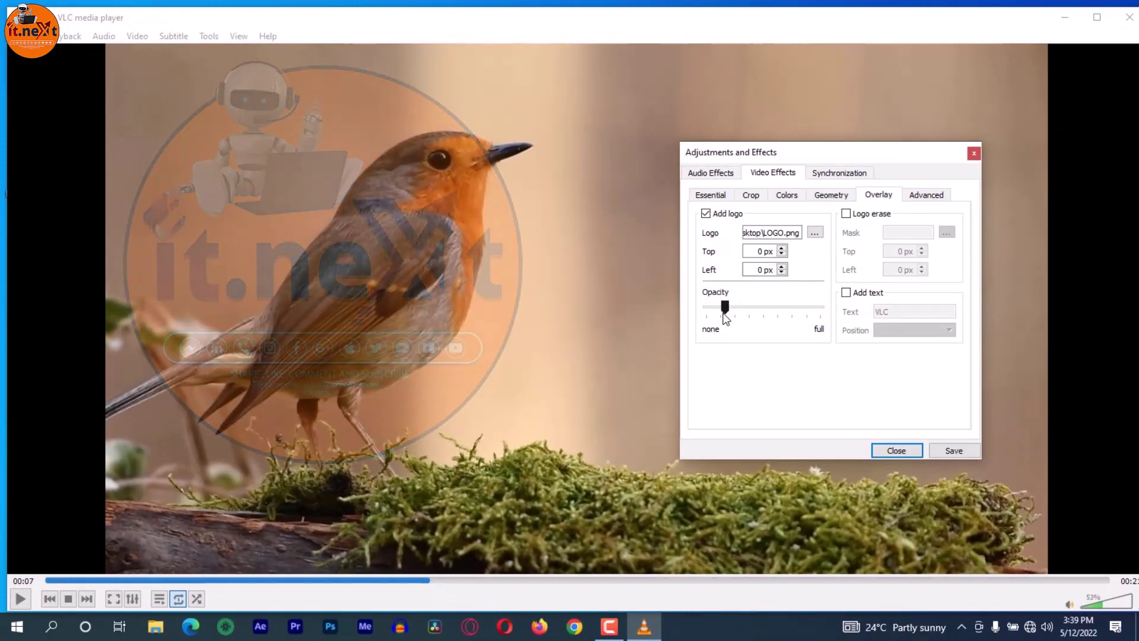
Add an IT NEXT text overlay, positioning it at Bottom and then at Right
{"action": "left_click", "coordinate": [846, 293]}
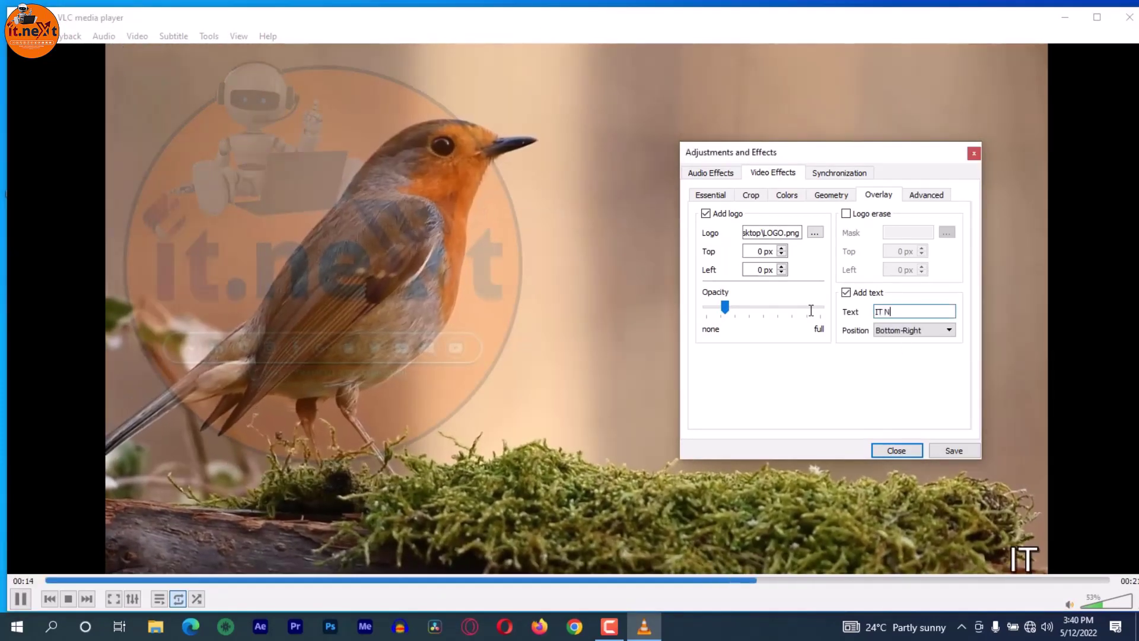
{"action": "left_click", "coordinate": [914, 311]}
{"action": "type", "text": "IT NEX"}
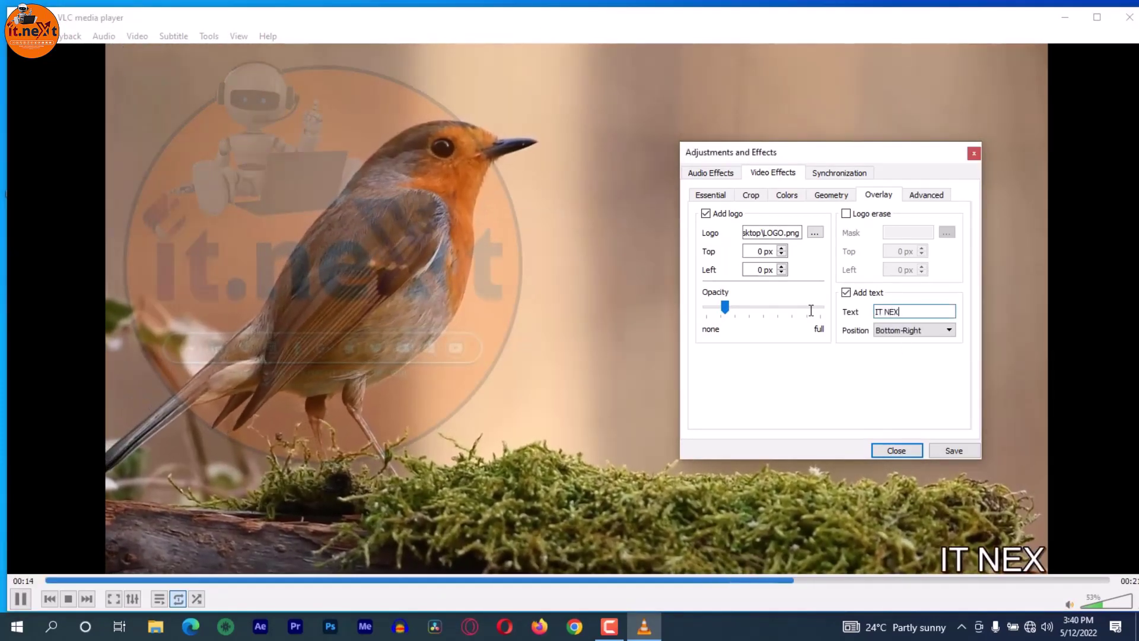
{"action": "type", "text": "T"}
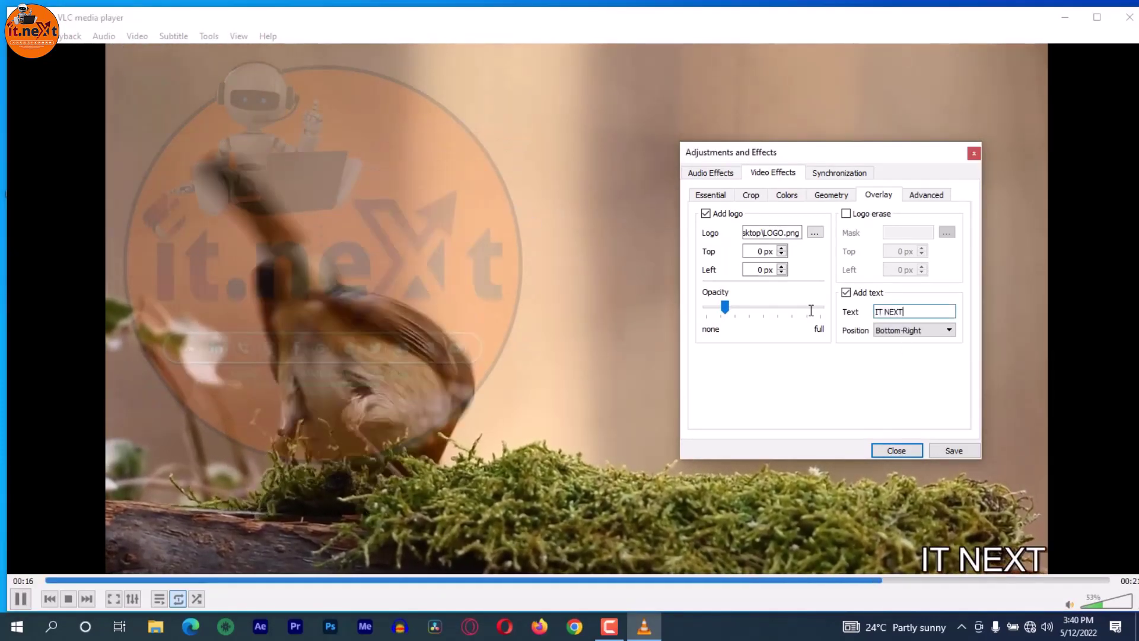
{"action": "left_click", "coordinate": [930, 334]}
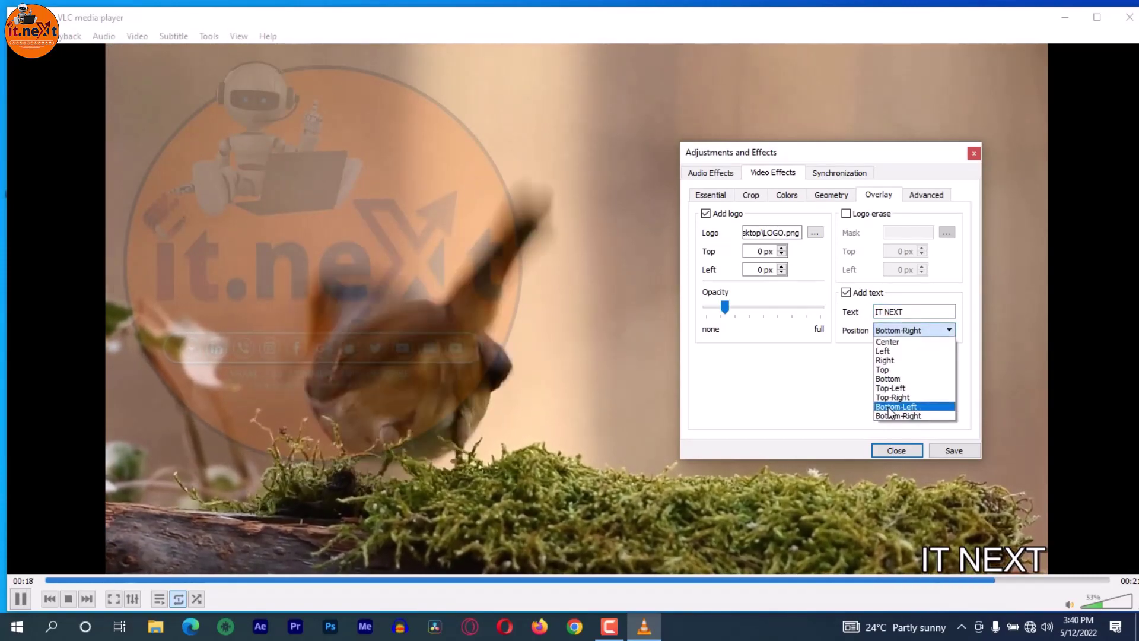
{"action": "left_click", "coordinate": [890, 378]}
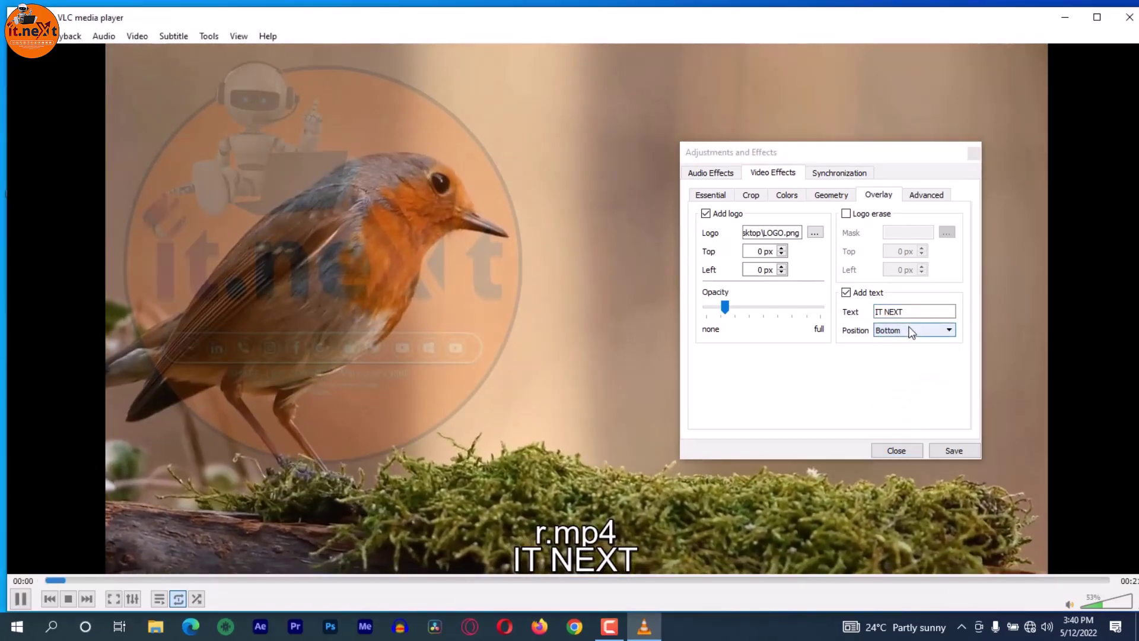
{"action": "left_click", "coordinate": [908, 330]}
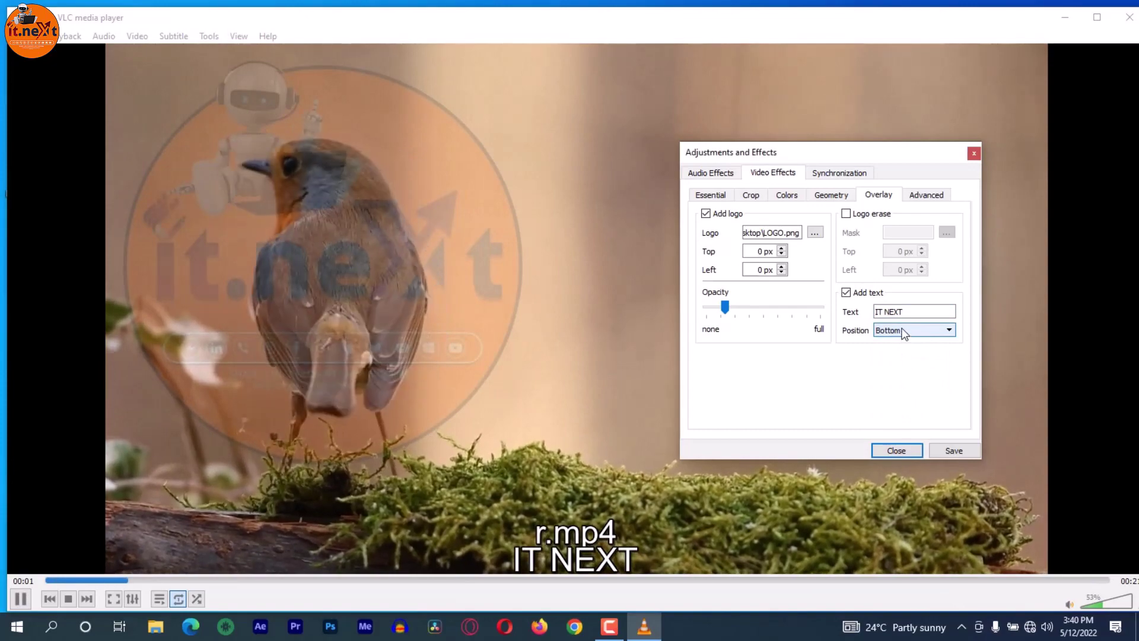
{"action": "left_click", "coordinate": [905, 331]}
{"action": "left_click", "coordinate": [896, 361]}
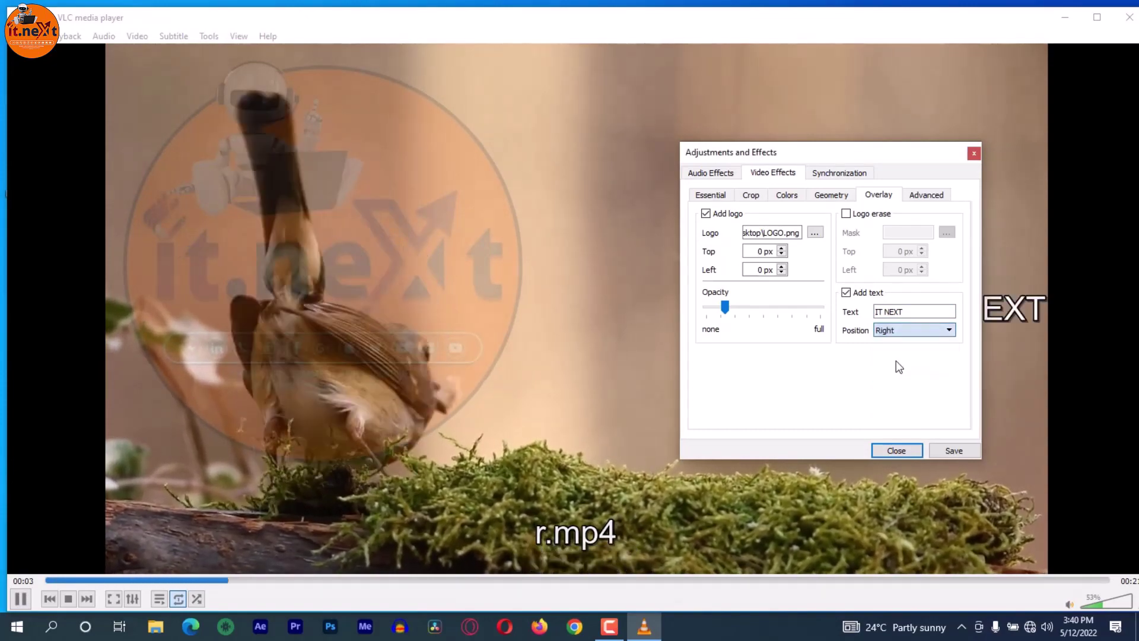